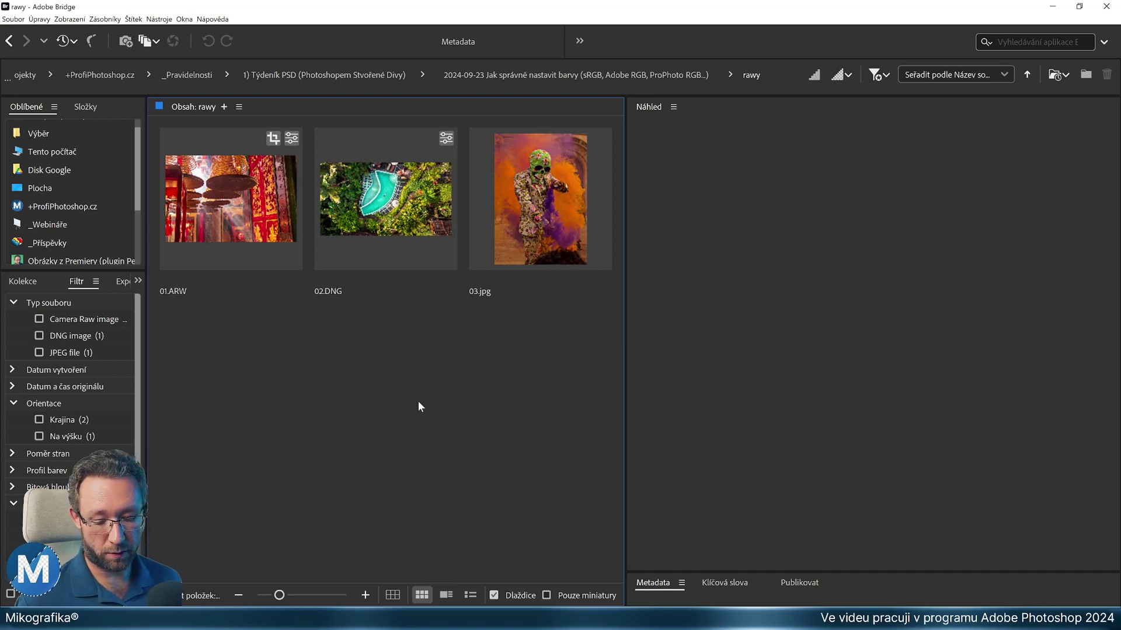
pyautogui.press('super')
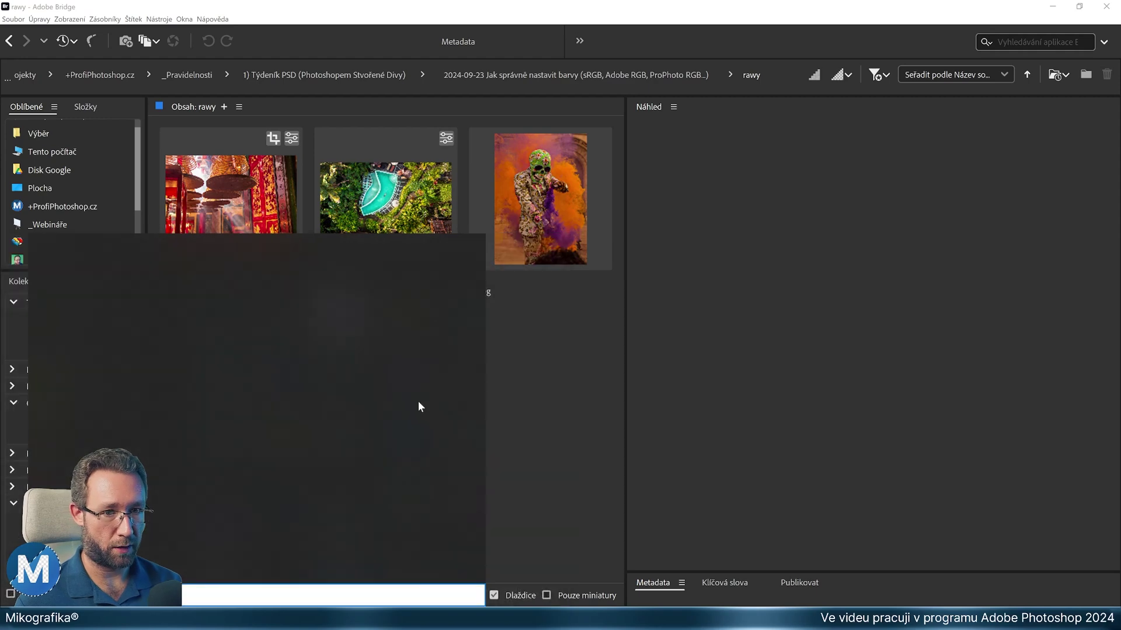
pyautogui.write('správa barev')
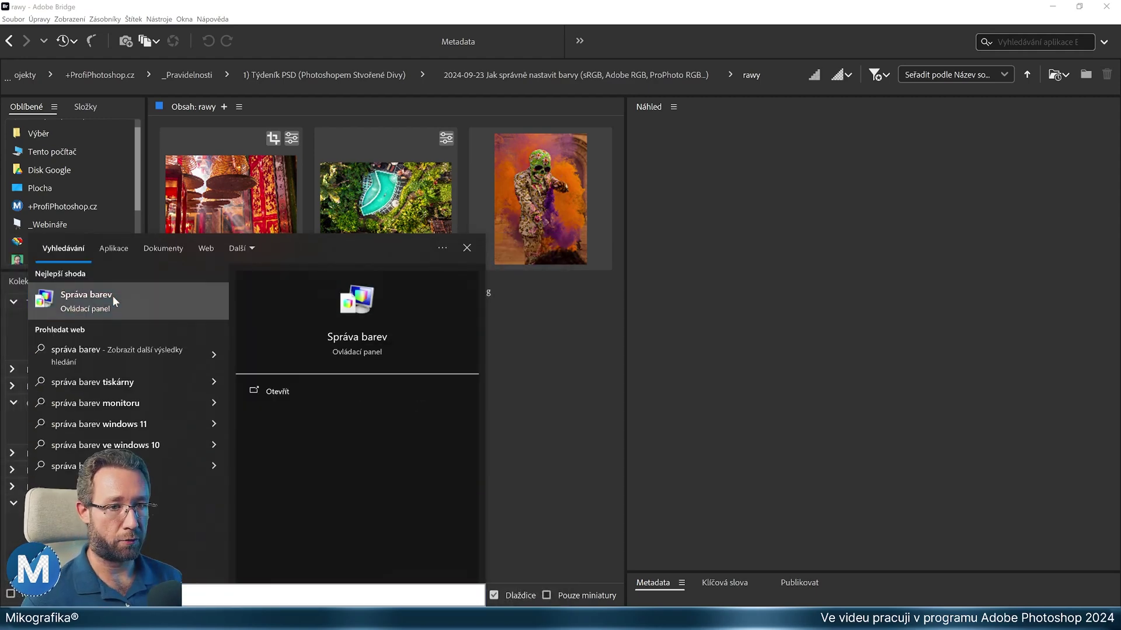
pyautogui.click(113, 300)
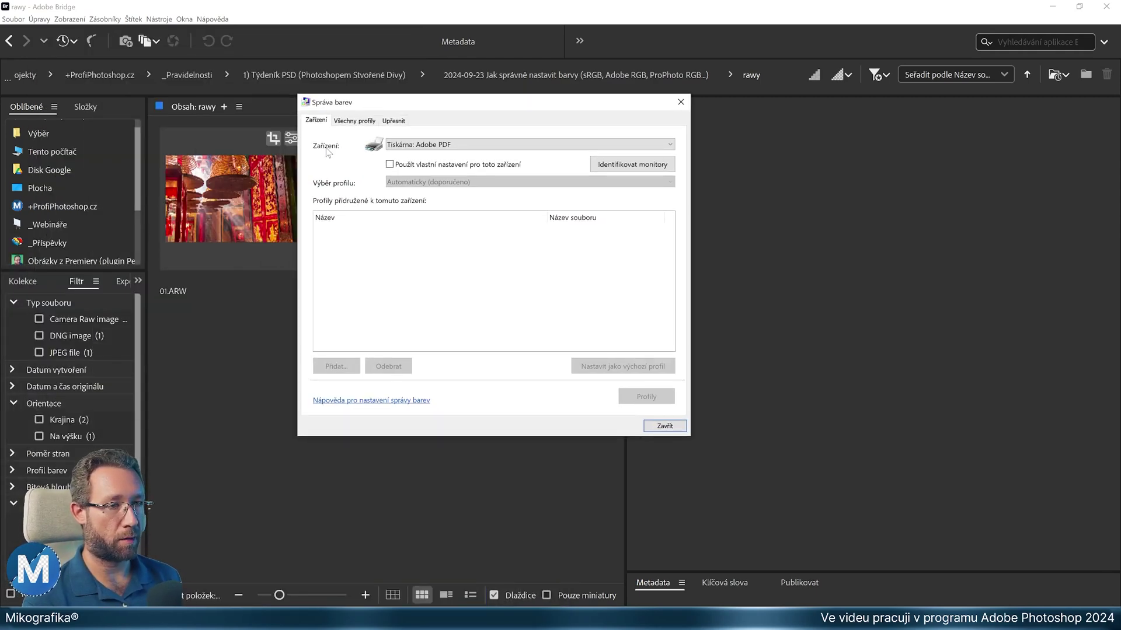
pyautogui.click(430, 144)
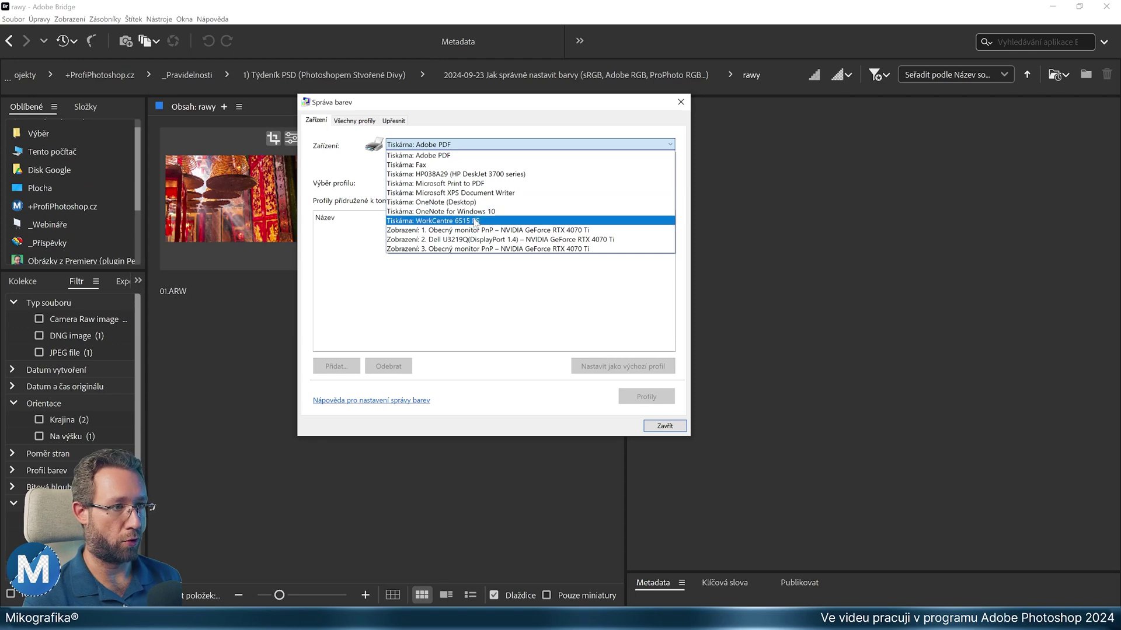
pyautogui.click(461, 240)
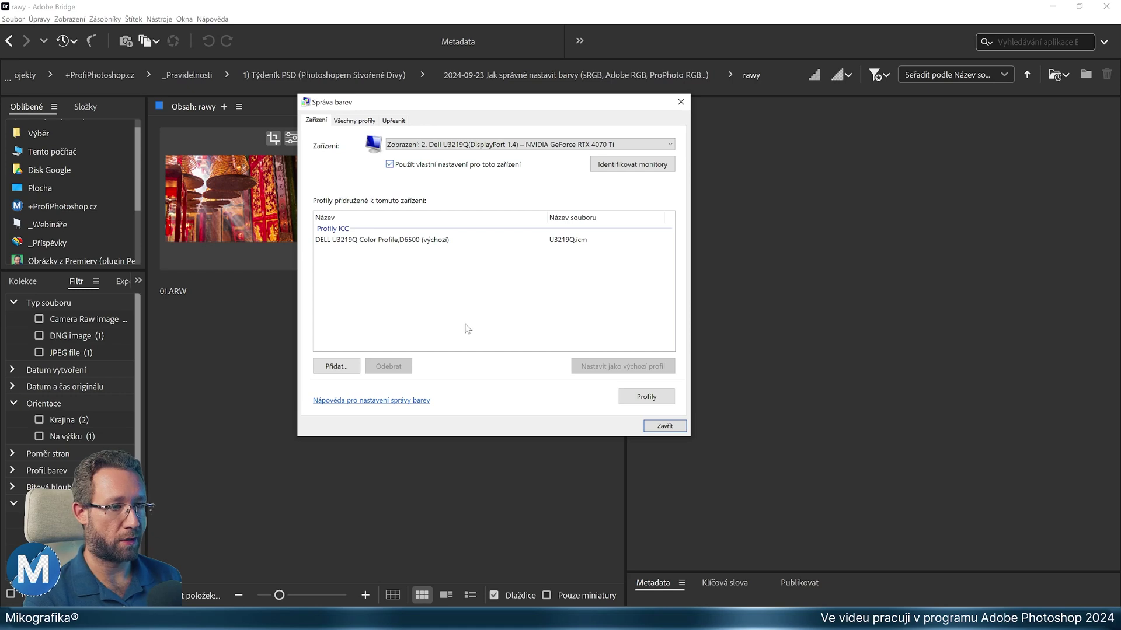
pyautogui.click(339, 368)
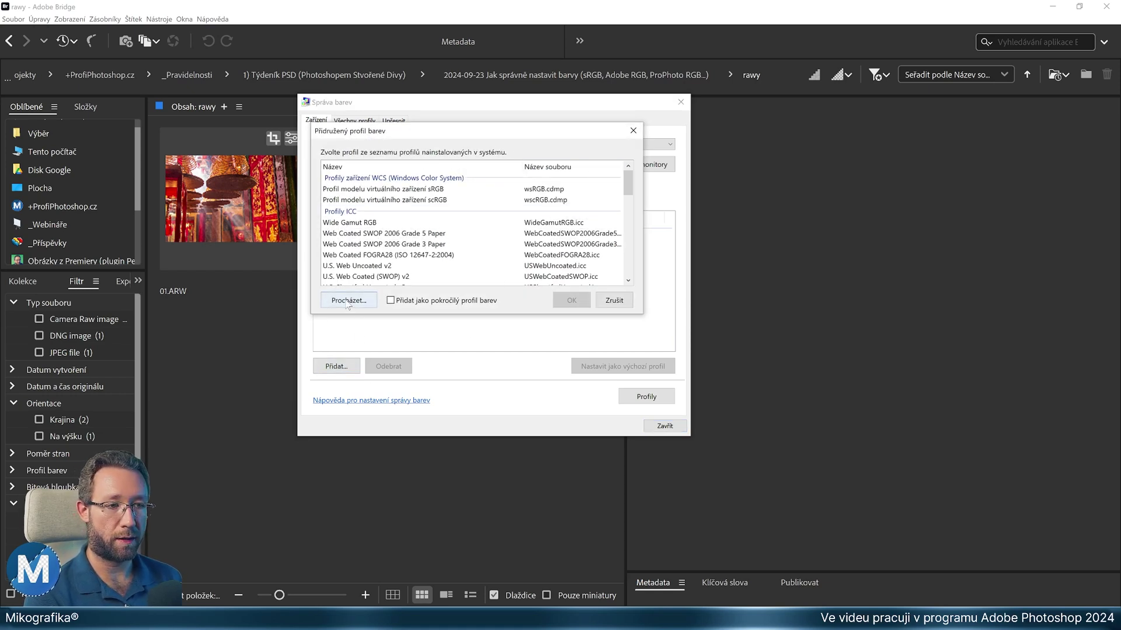
pyautogui.click(612, 301)
pyautogui.press('Escape')
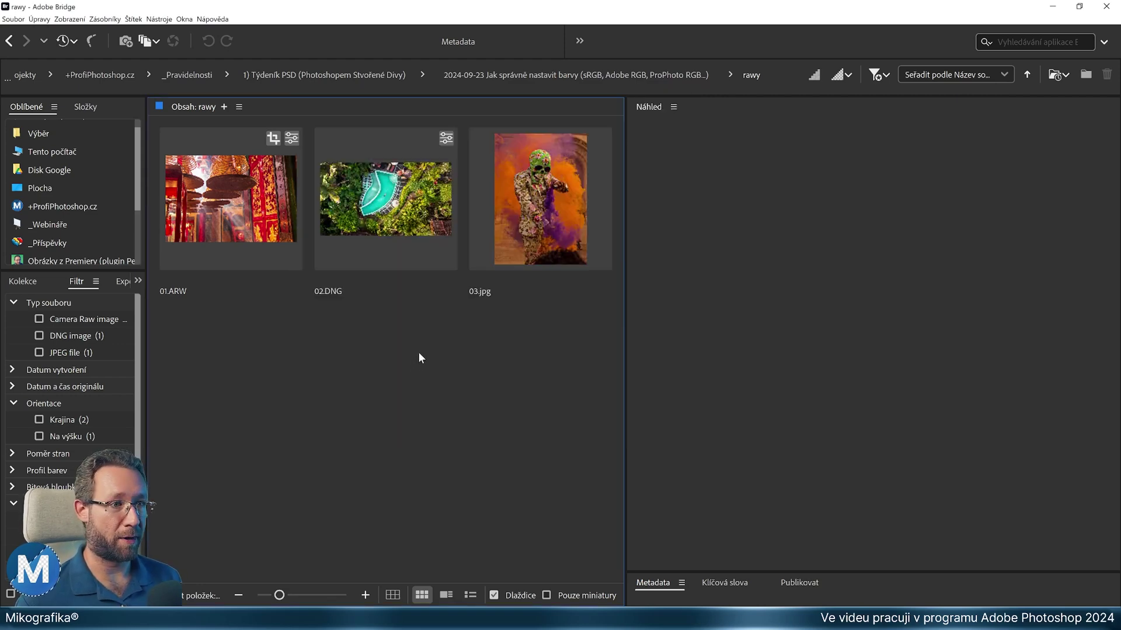
# Select 02.DNG in Bridge and open it in Camera Raw.
pyautogui.click(363, 202)
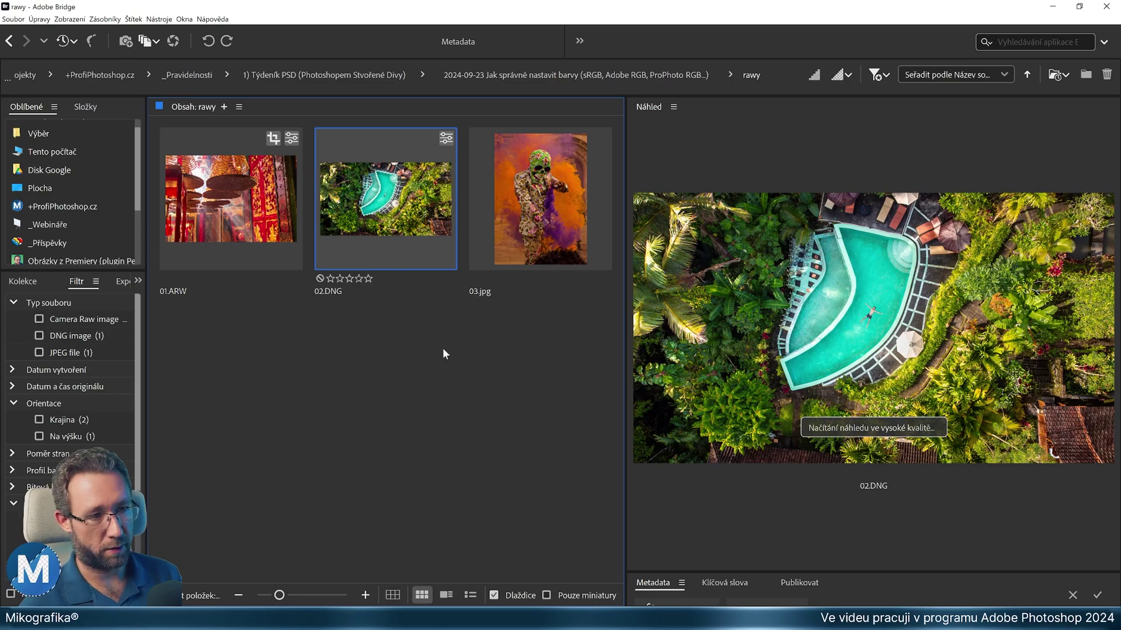
pyautogui.hotkey('ctrl', 'r')
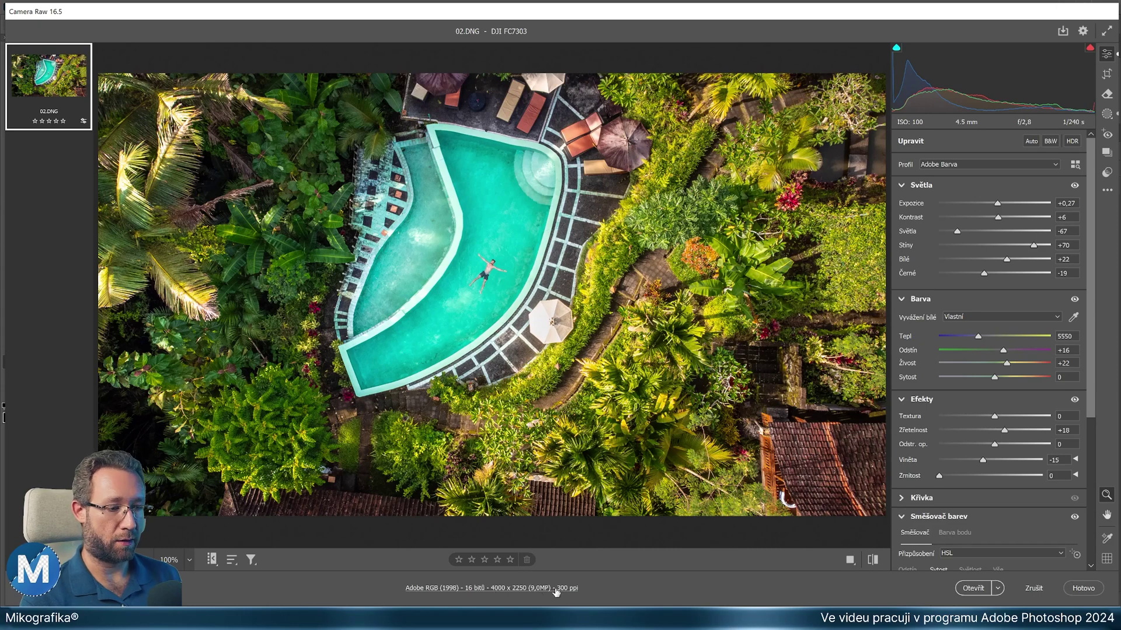
# Keep Camera Raw's workflow output space as Adobe RGB (1998), 16 bits per channel.
pyautogui.click(488, 589)
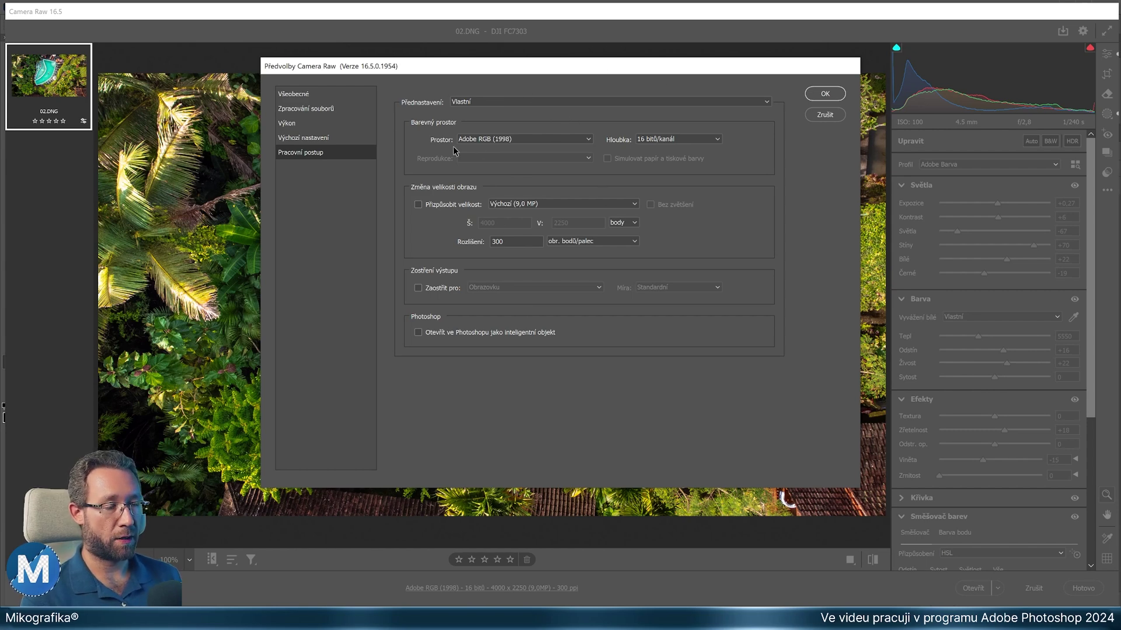
pyautogui.click(479, 140)
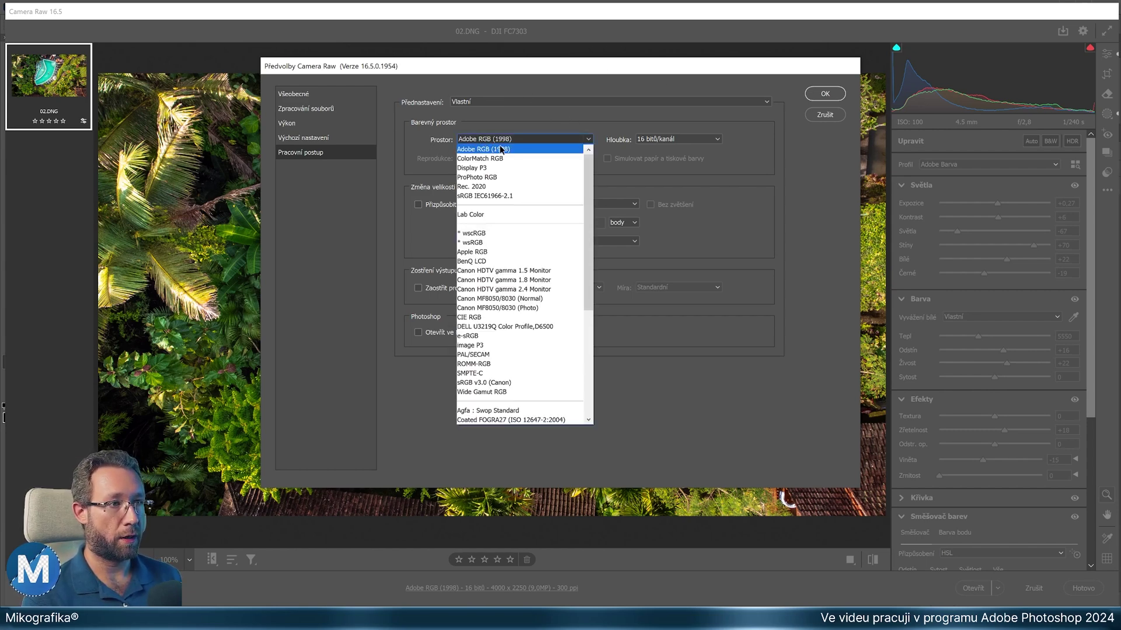
pyautogui.click(525, 125)
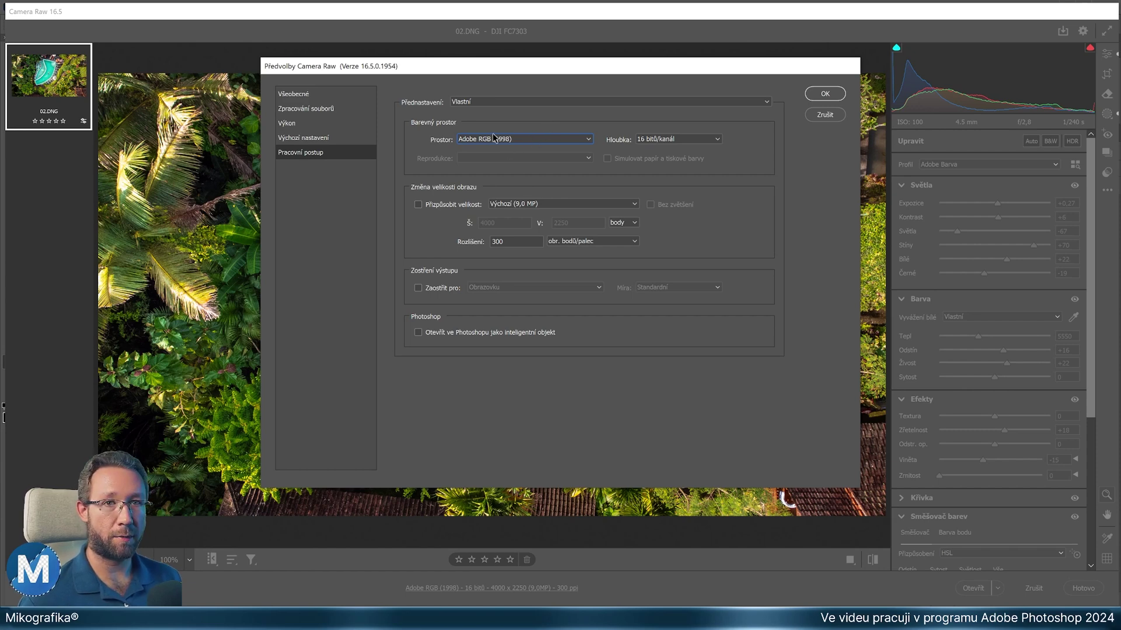
pyautogui.click(811, 98)
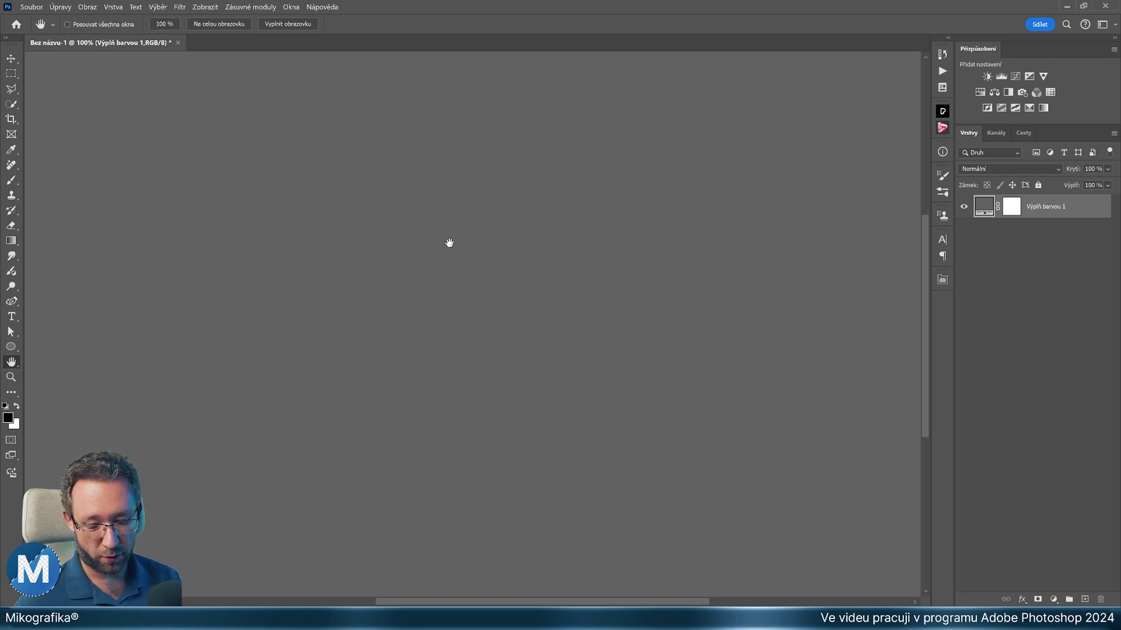
# Open Color Settings and keep sRGB IEC61966-2.1 as the RGB working space.
pyautogui.press('ctrl')
pyautogui.hotkey('ctrl', 'shift', 'k')
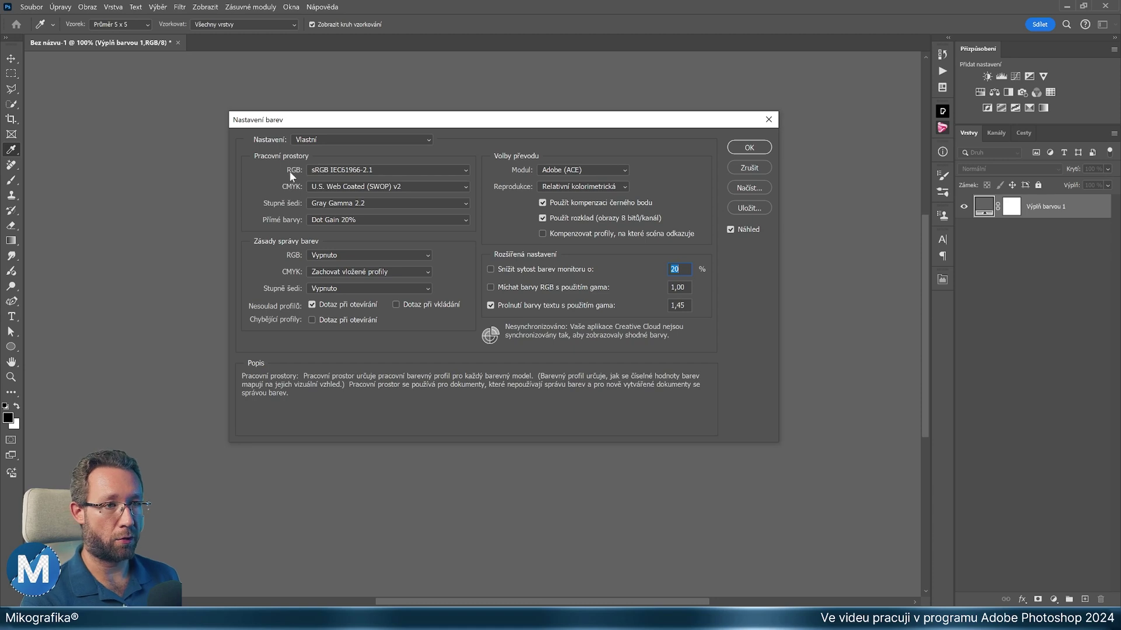
pyautogui.moveTo(294, 170)
pyautogui.click(411, 169)
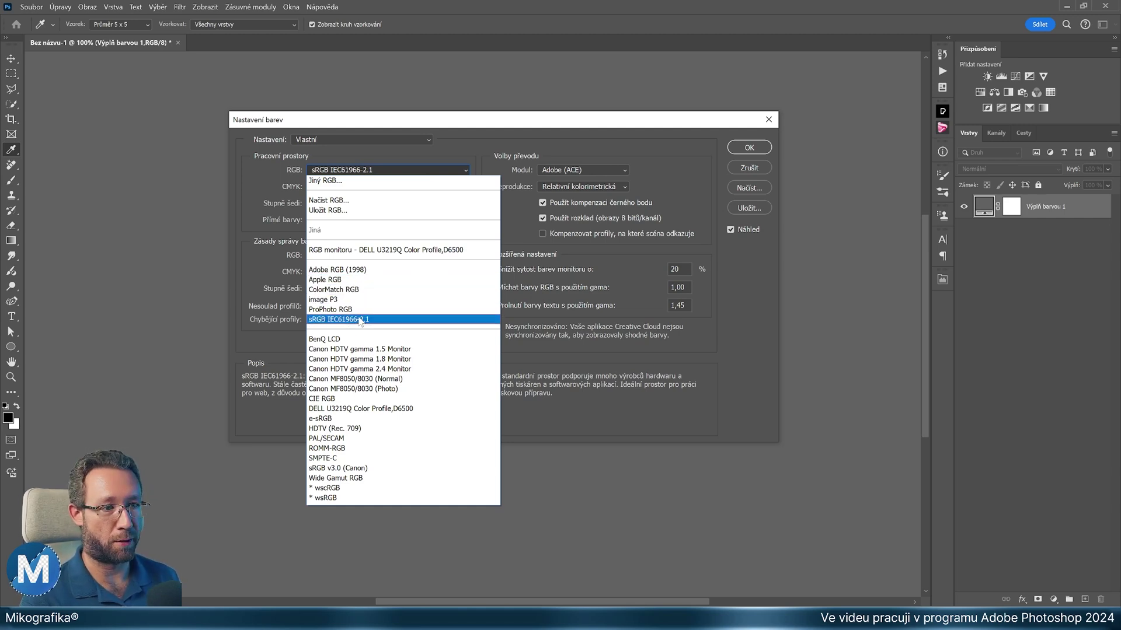
pyautogui.click(342, 320)
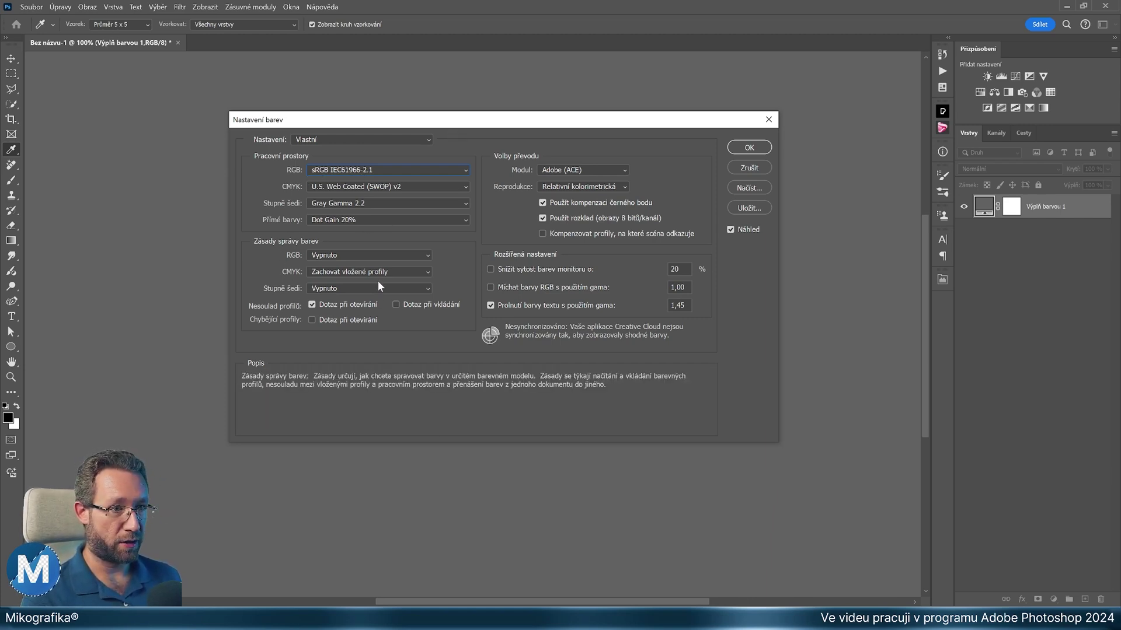
pyautogui.moveTo(287, 241)
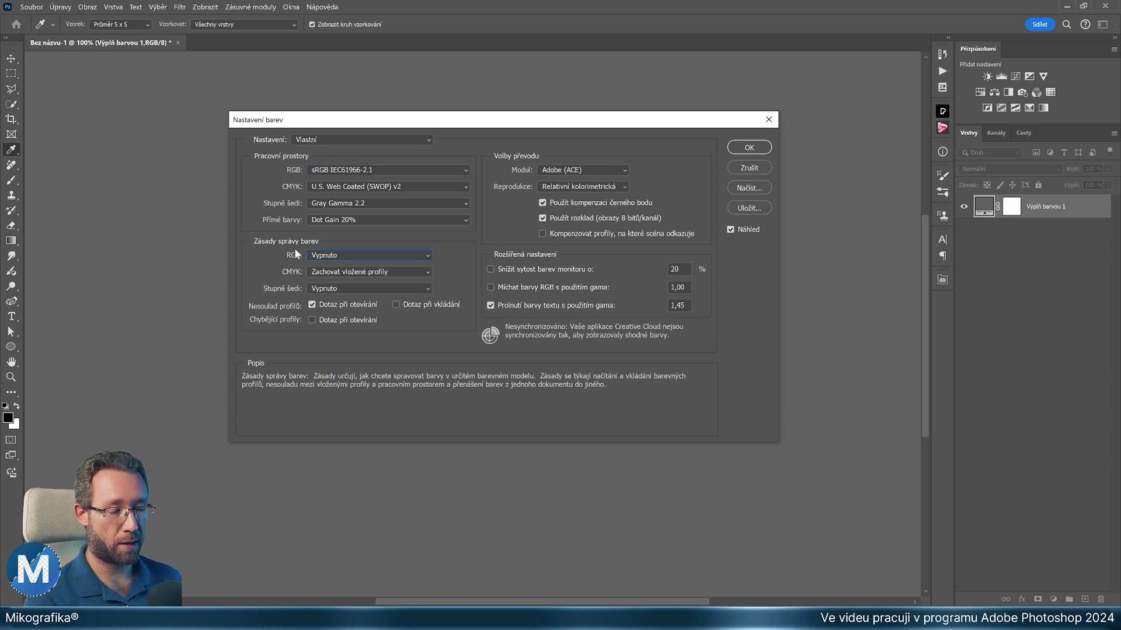
pyautogui.click(343, 255)
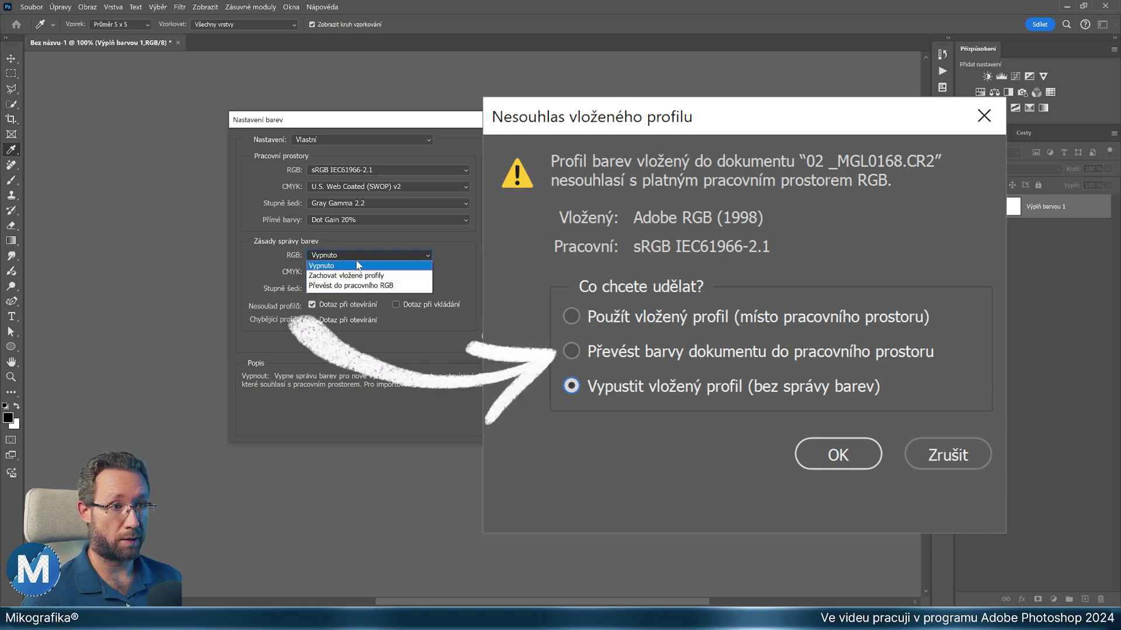
pyautogui.click(366, 266)
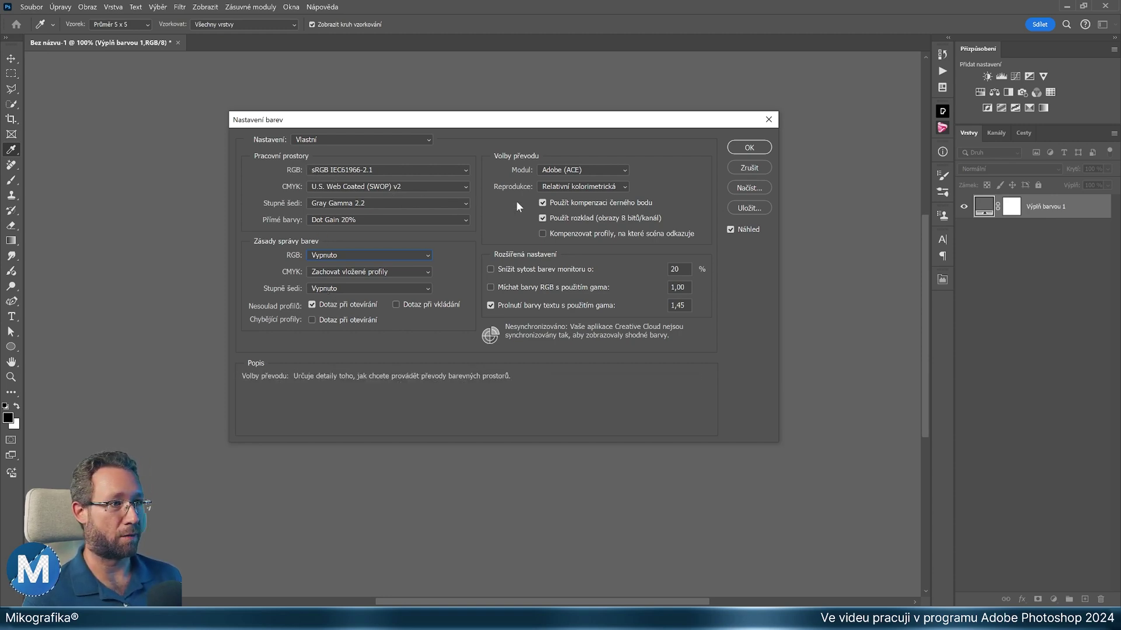
# Accept the Color Settings and reopen the Camera Raw workflow options for 02.DNG.
pyautogui.click(756, 145)
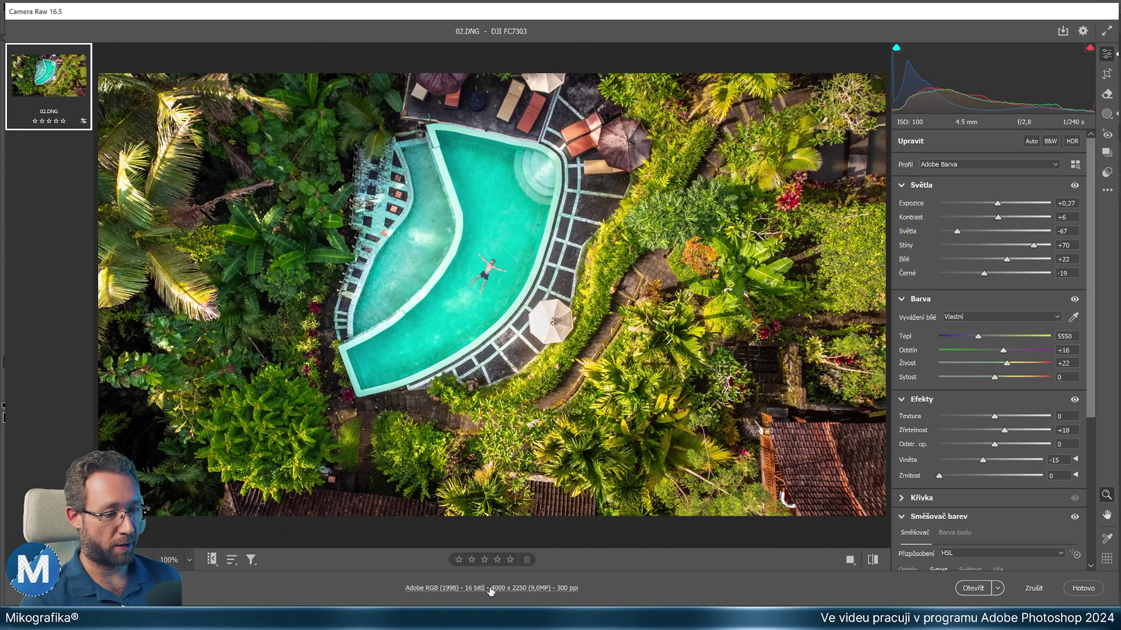
pyautogui.click(490, 589)
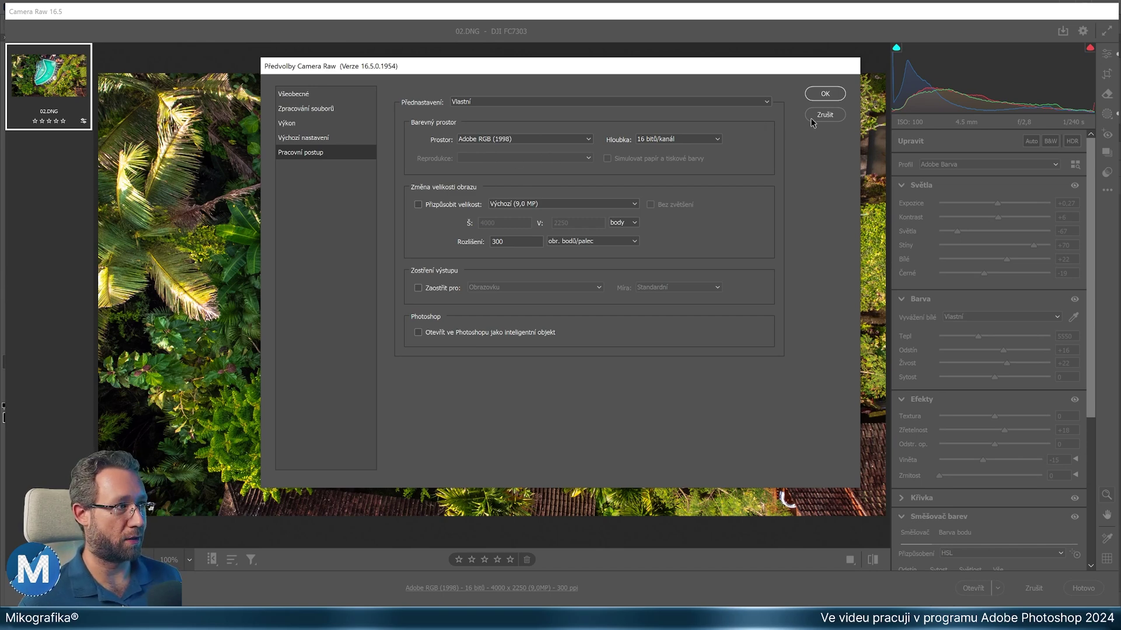
# Close the workflow preferences and send 02.DNG from Camera Raw to Photoshop.
pyautogui.click(825, 93)
pyautogui.click(971, 588)
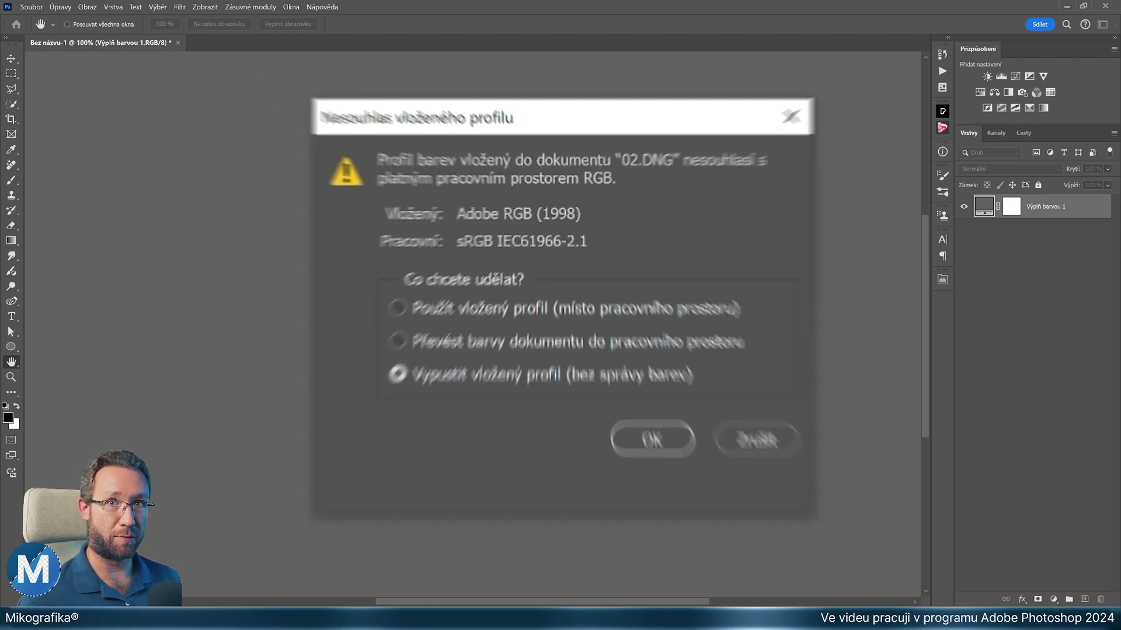
# Open 02.DNG discarding its embedded profile, then compare with Bridge's full-screen preview.
pyautogui.click(603, 314)
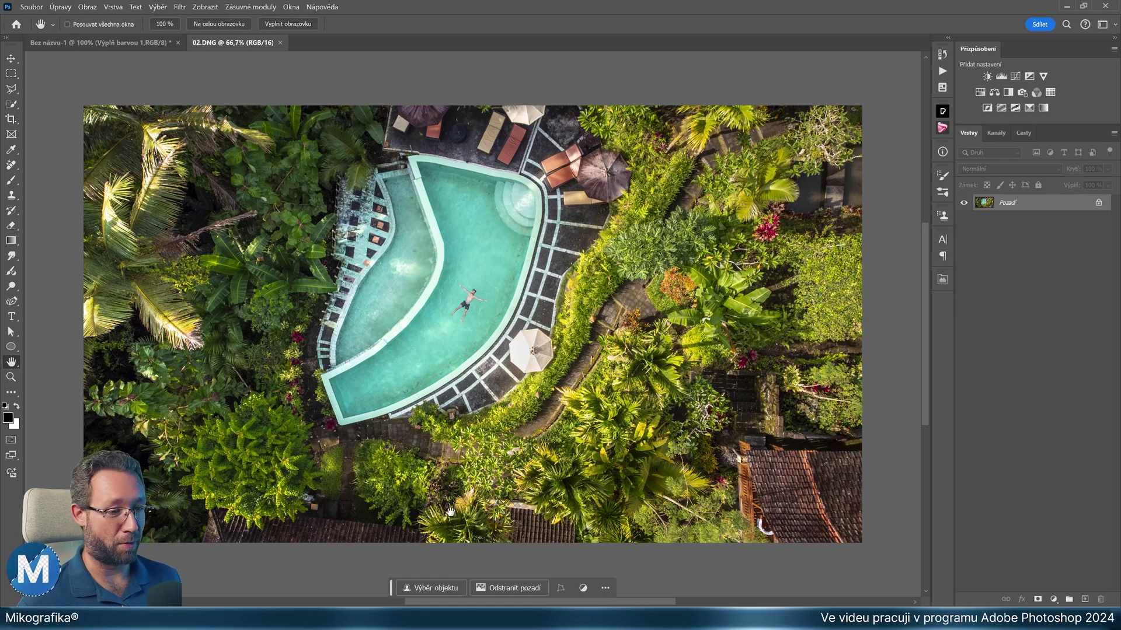
pyautogui.click(432, 619)
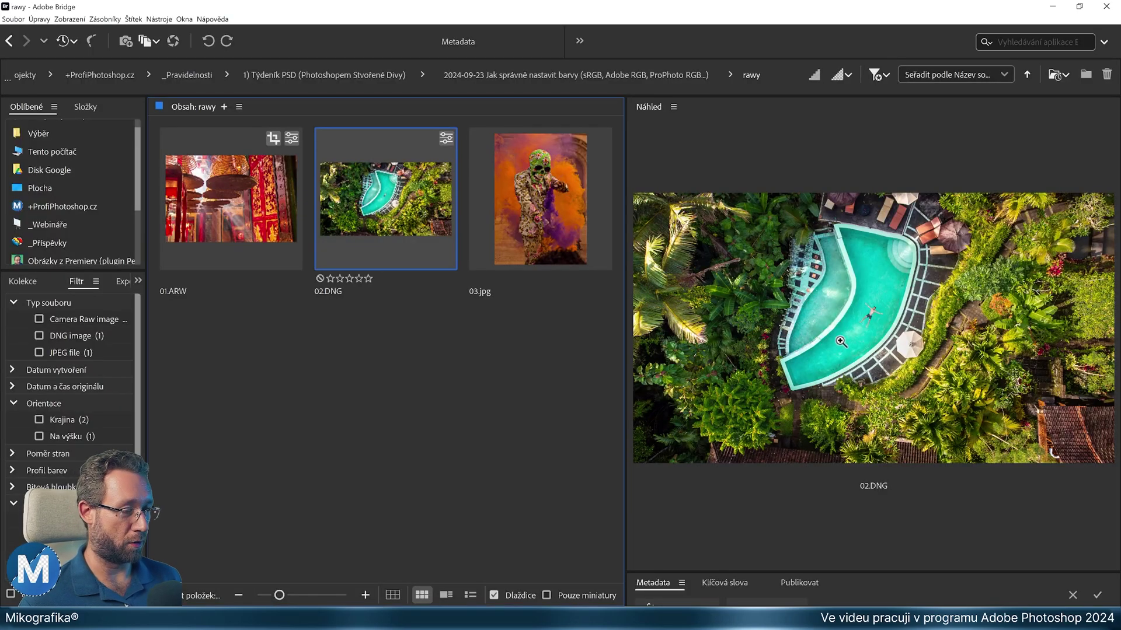
pyautogui.press('space')
pyautogui.press('space')
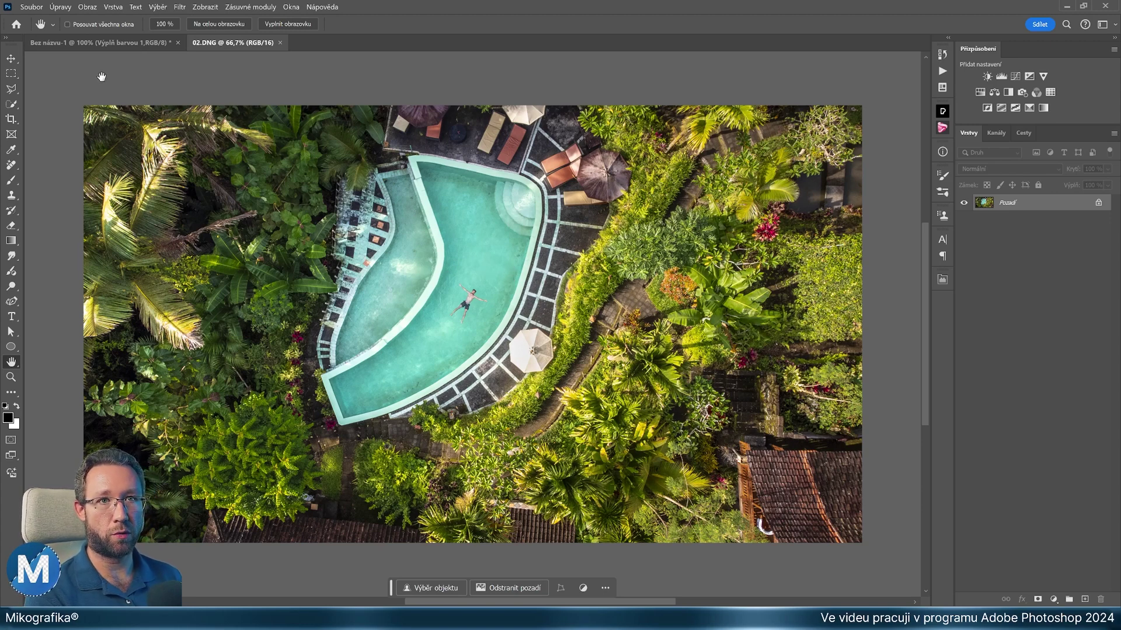
# In Assign Profile for 02.DNG, choose Adobe RGB (1998) from the profile list.
pyautogui.click(60, 7)
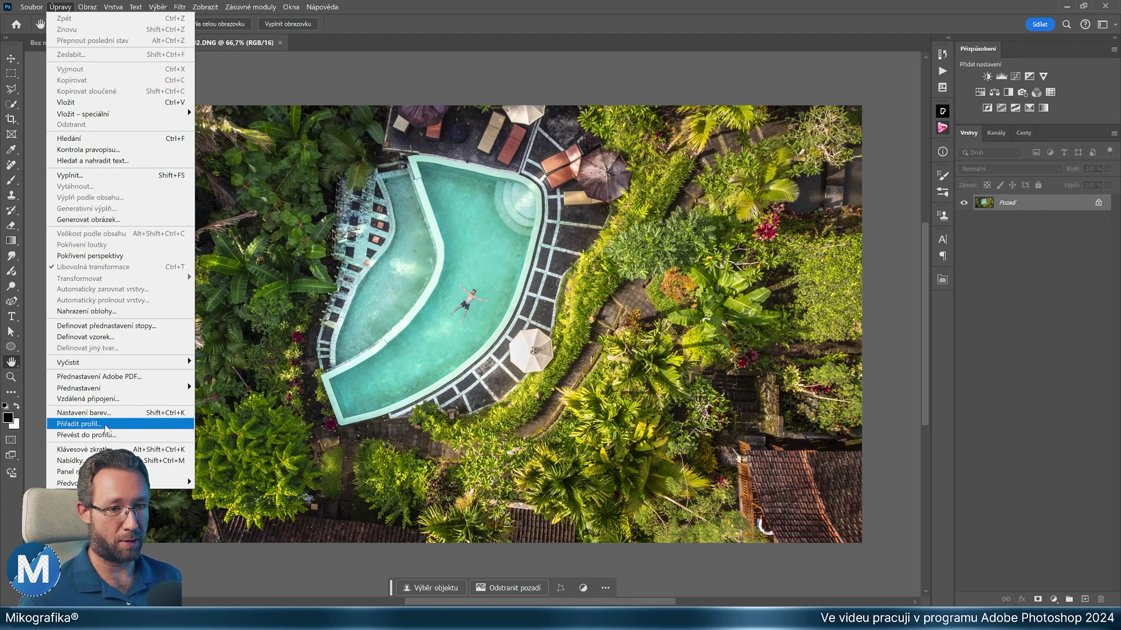
pyautogui.click(107, 426)
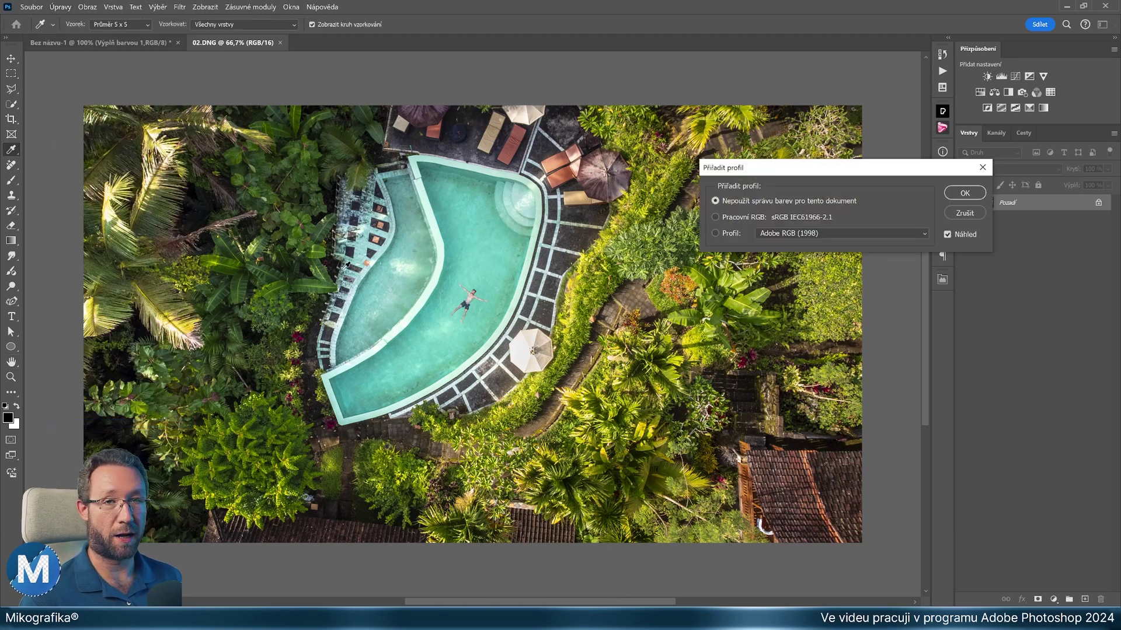
pyautogui.moveTo(775, 172); pyautogui.dragTo(649, 169)
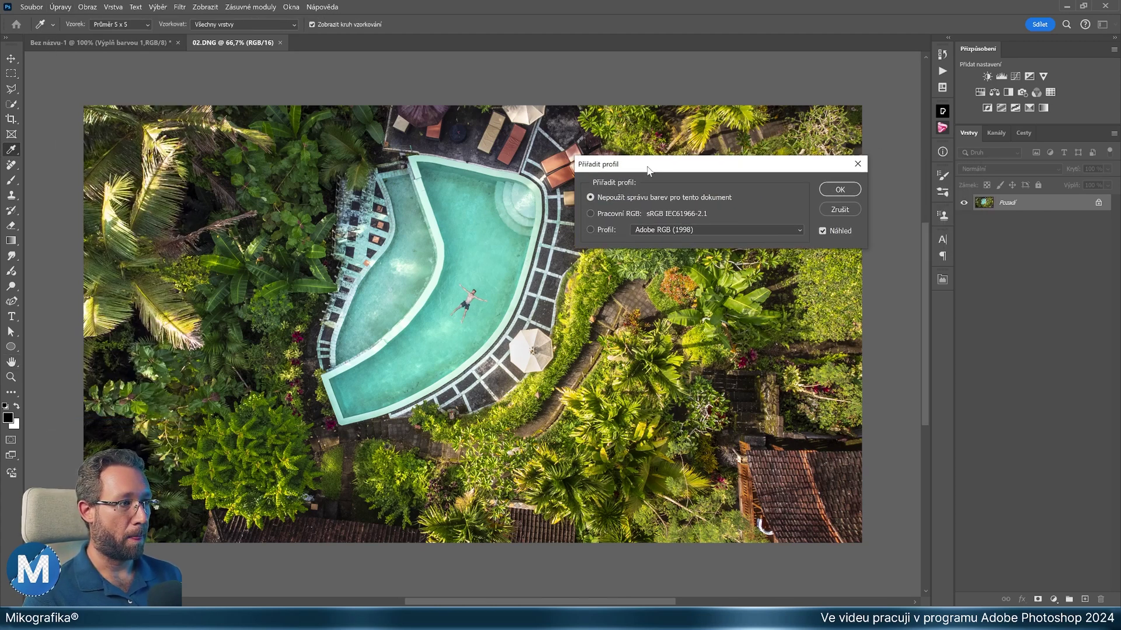
pyautogui.click(601, 230)
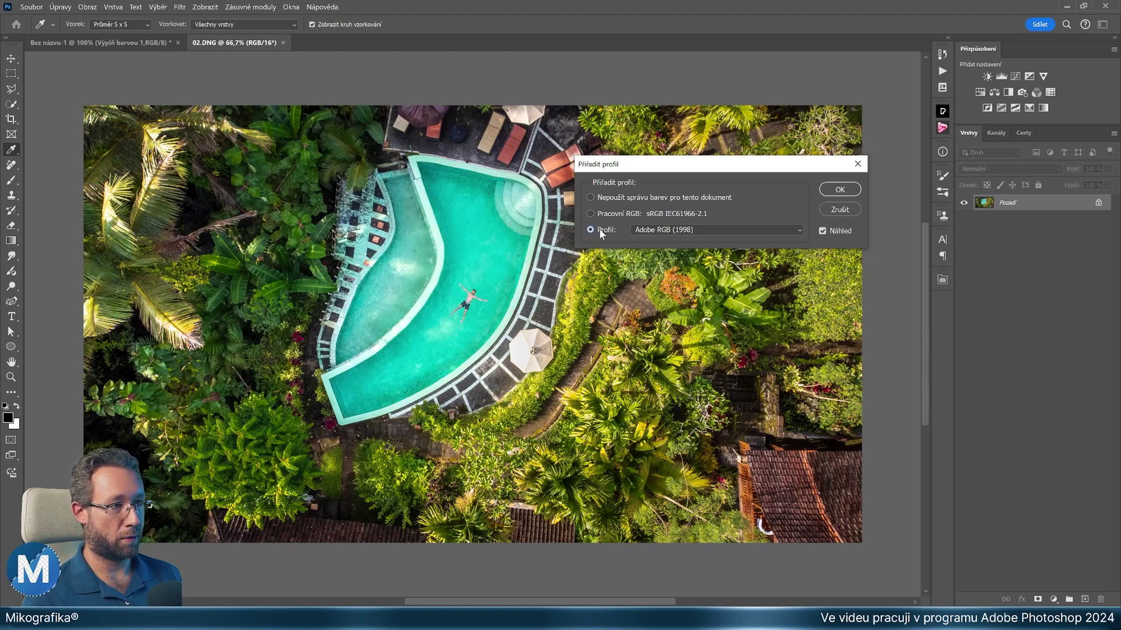
pyautogui.click(687, 231)
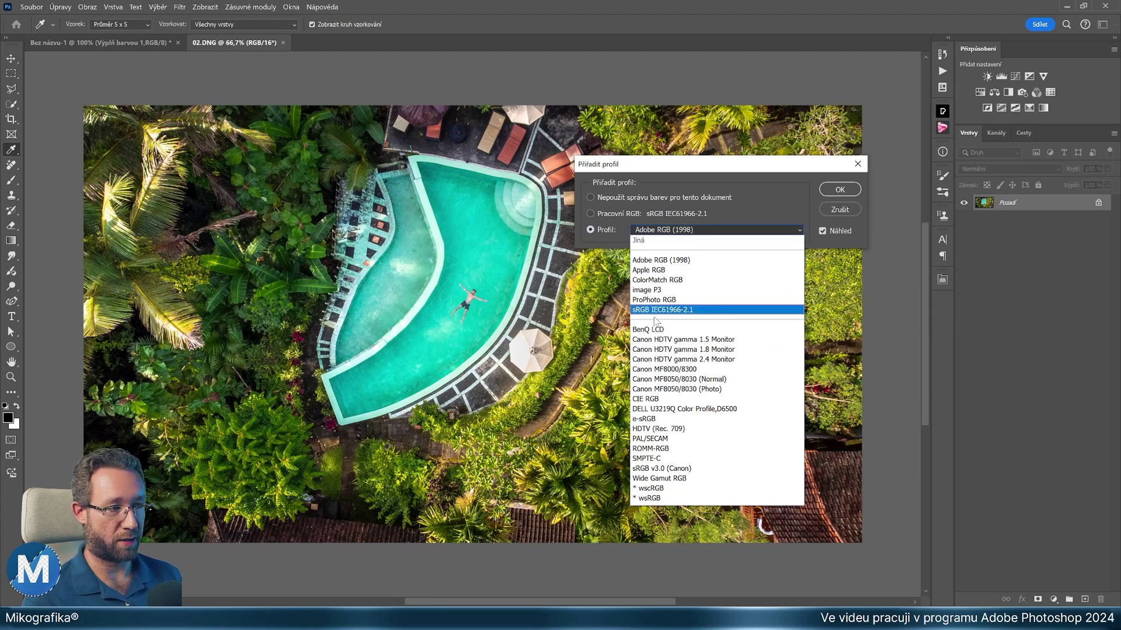
pyautogui.click(670, 261)
pyautogui.moveTo(680, 180); pyautogui.dragTo(621, 254)
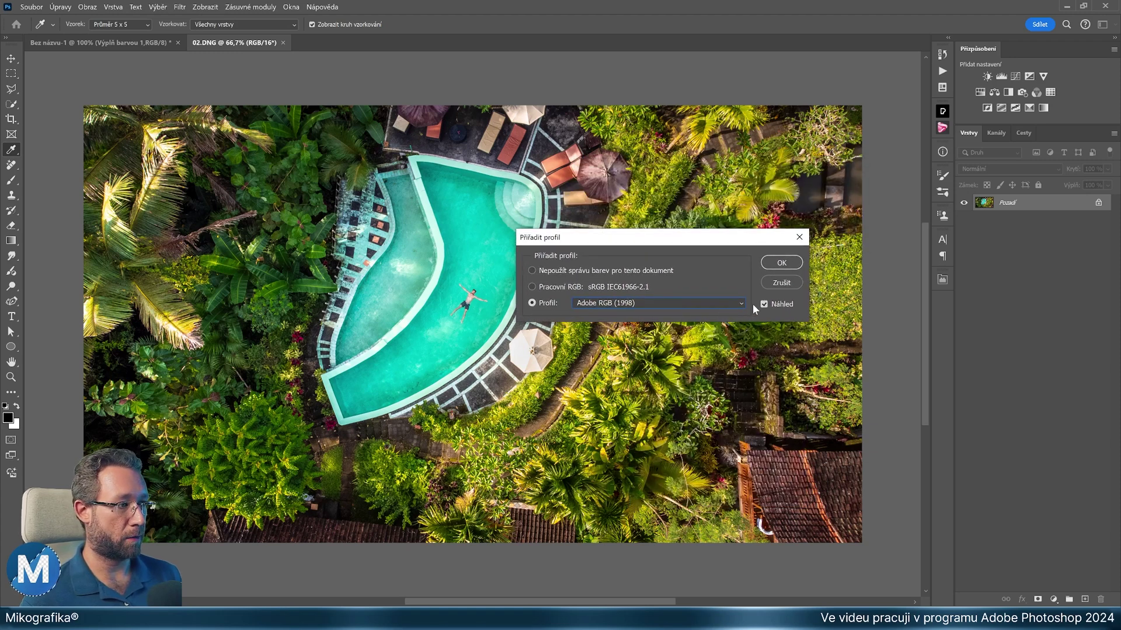
# Toggle Preview and try sRGB for comparison, then apply Adobe RGB (1998).
pyautogui.click(765, 304)
pyautogui.click(765, 304)
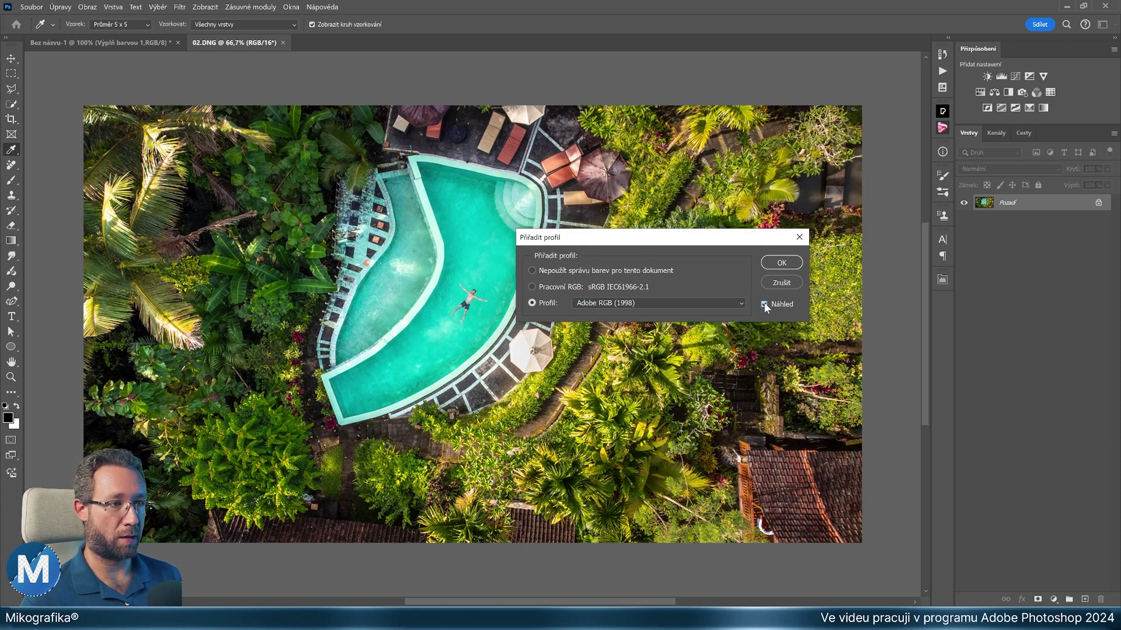
pyautogui.click(765, 304)
pyautogui.click(765, 303)
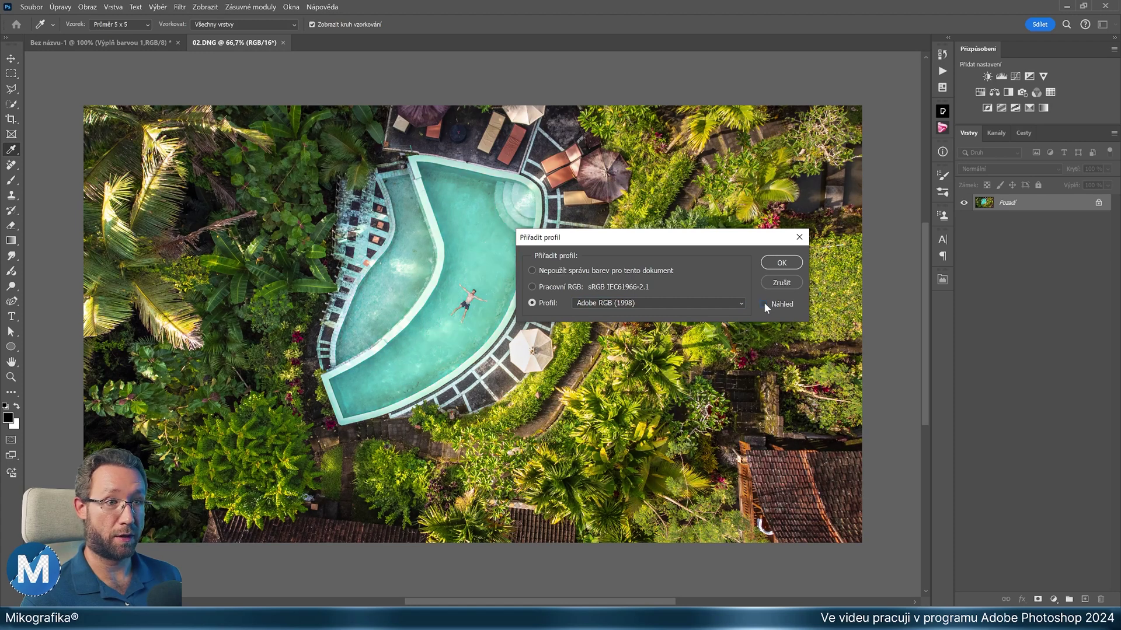
pyautogui.click(765, 303)
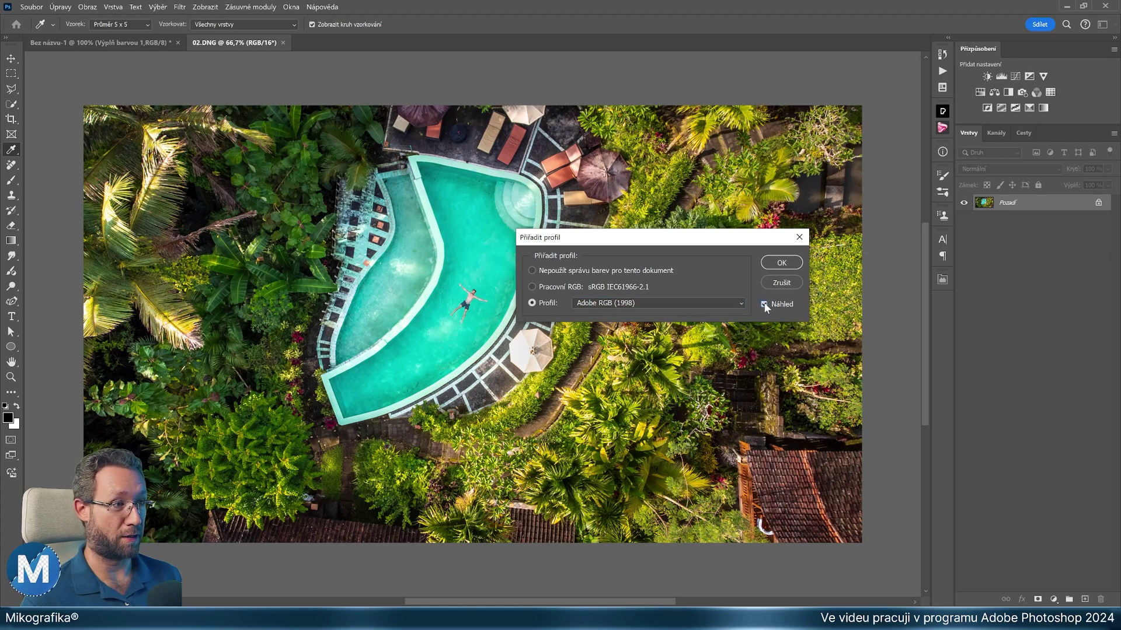
pyautogui.click(570, 287)
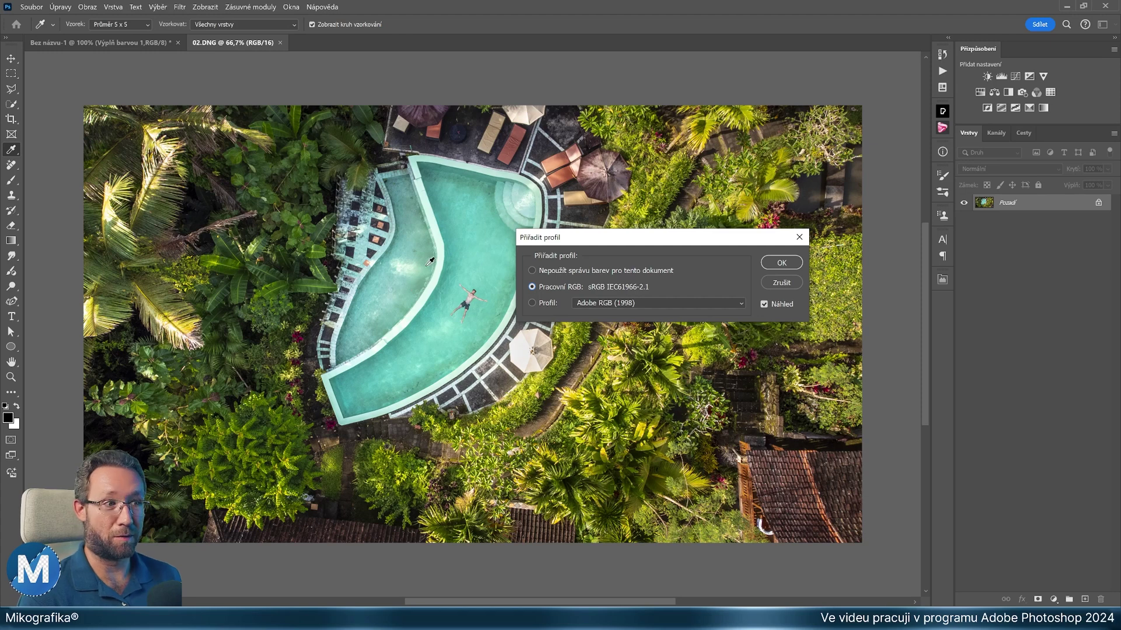
pyautogui.click(544, 302)
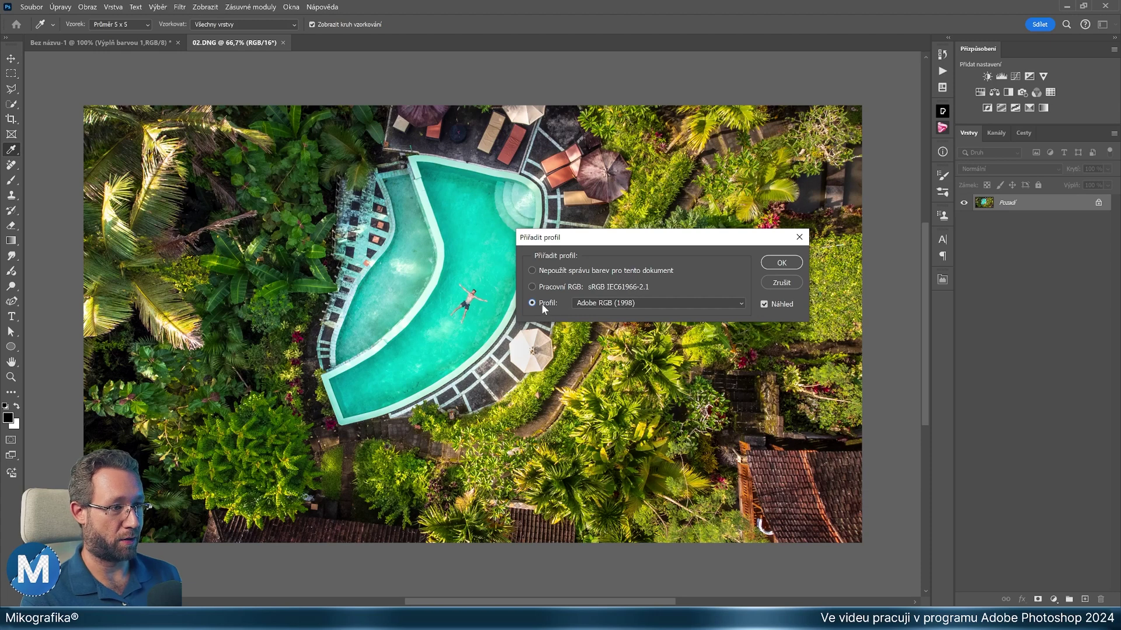
pyautogui.click(782, 263)
pyautogui.press('h')
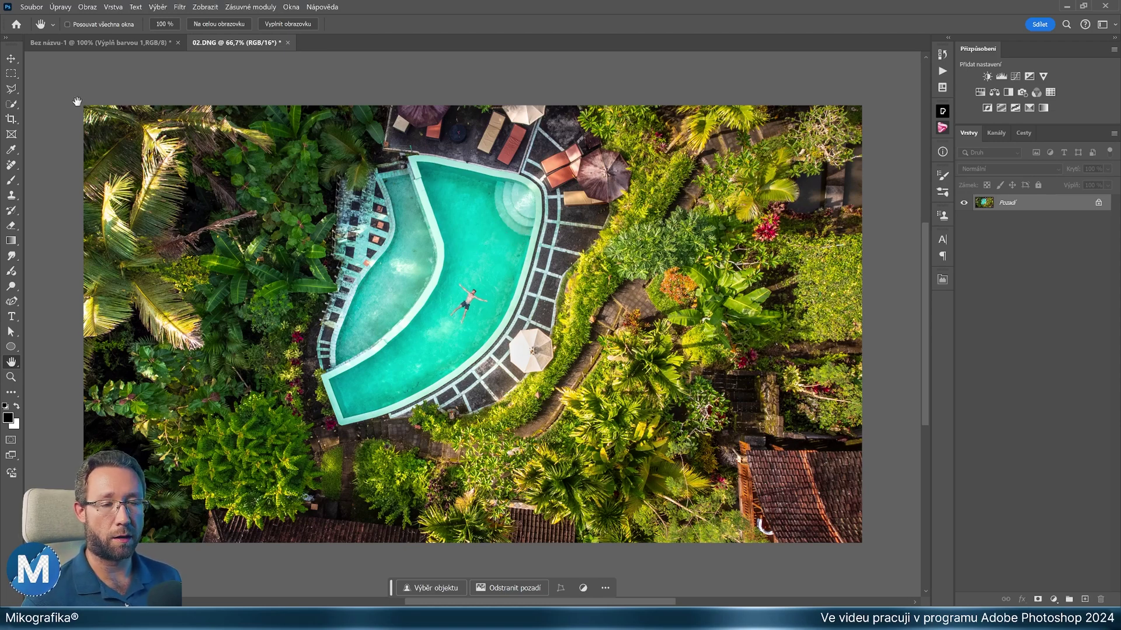
# Open Export As for 02 and shift the dialog to compare its preview with the canvas.
pyautogui.click(38, 8)
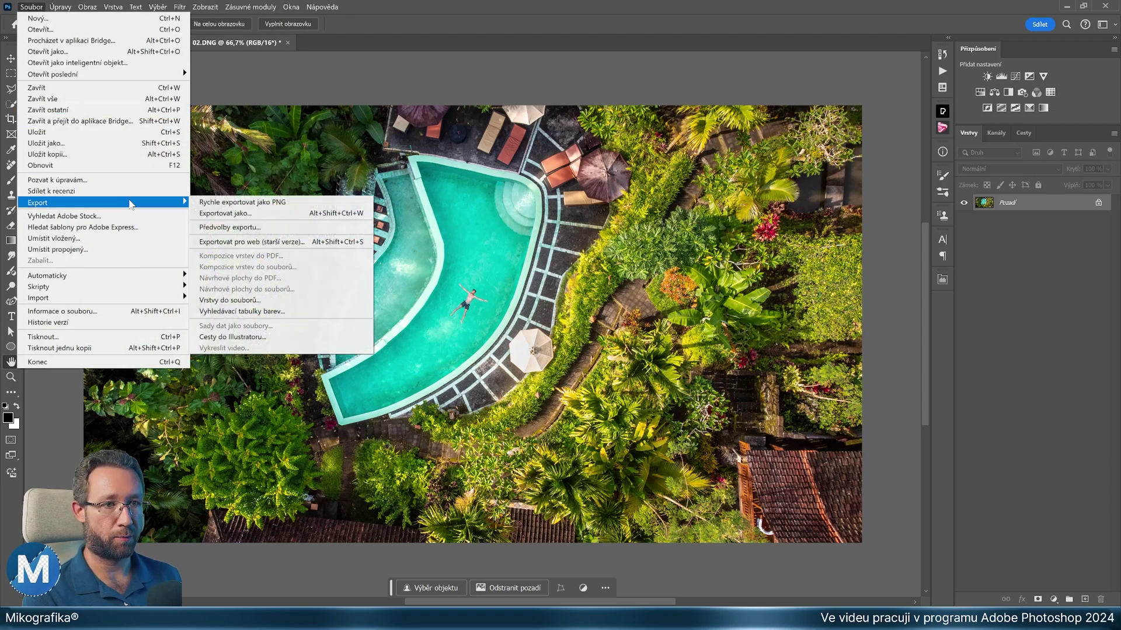
pyautogui.moveTo(37, 202)
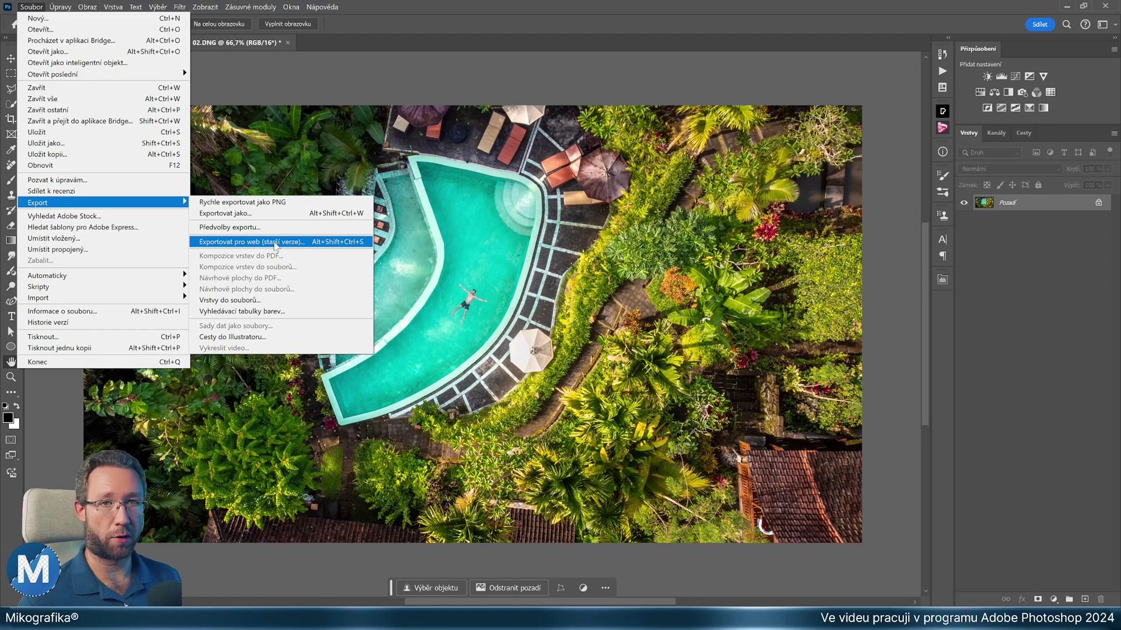
pyautogui.click(279, 214)
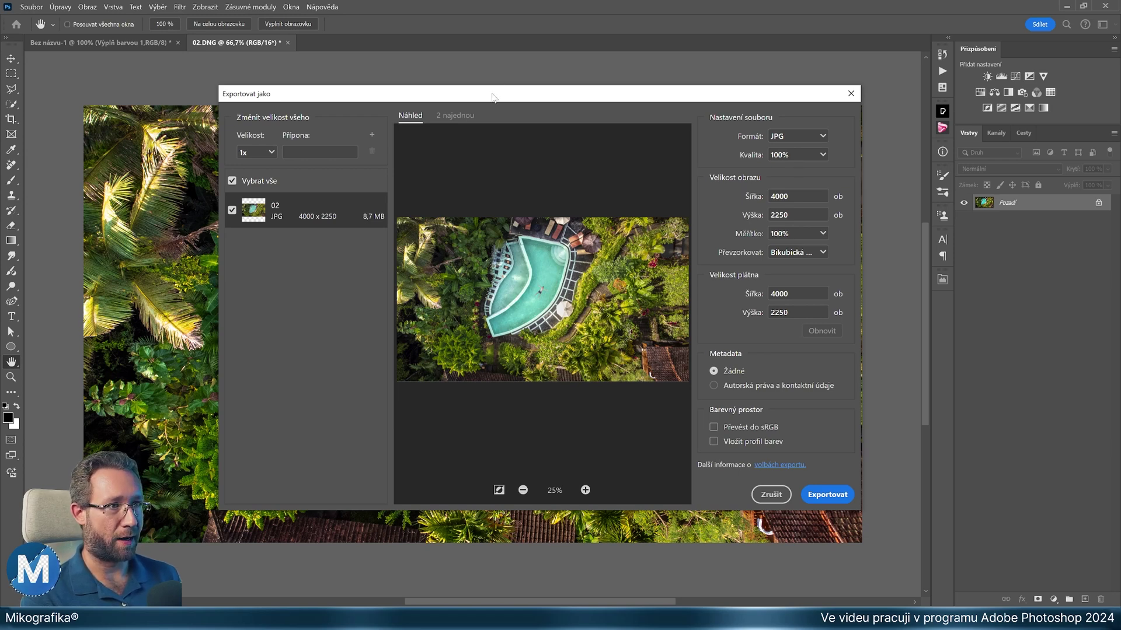
pyautogui.moveTo(492, 97); pyautogui.dragTo(798, 34)
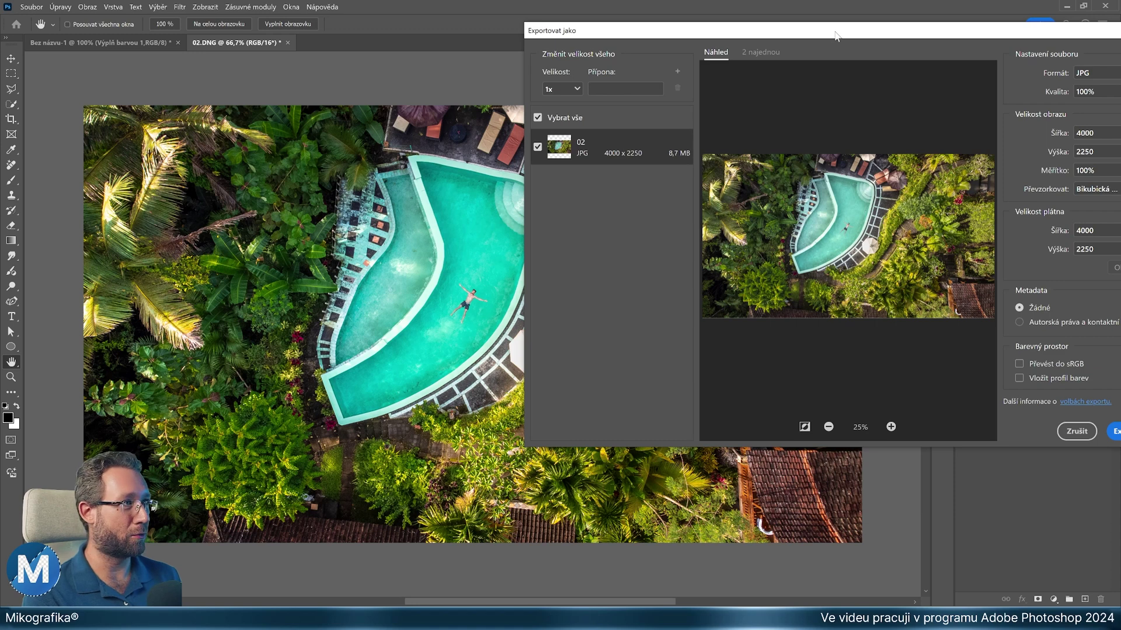
pyautogui.moveTo(835, 36); pyautogui.dragTo(540, 89)
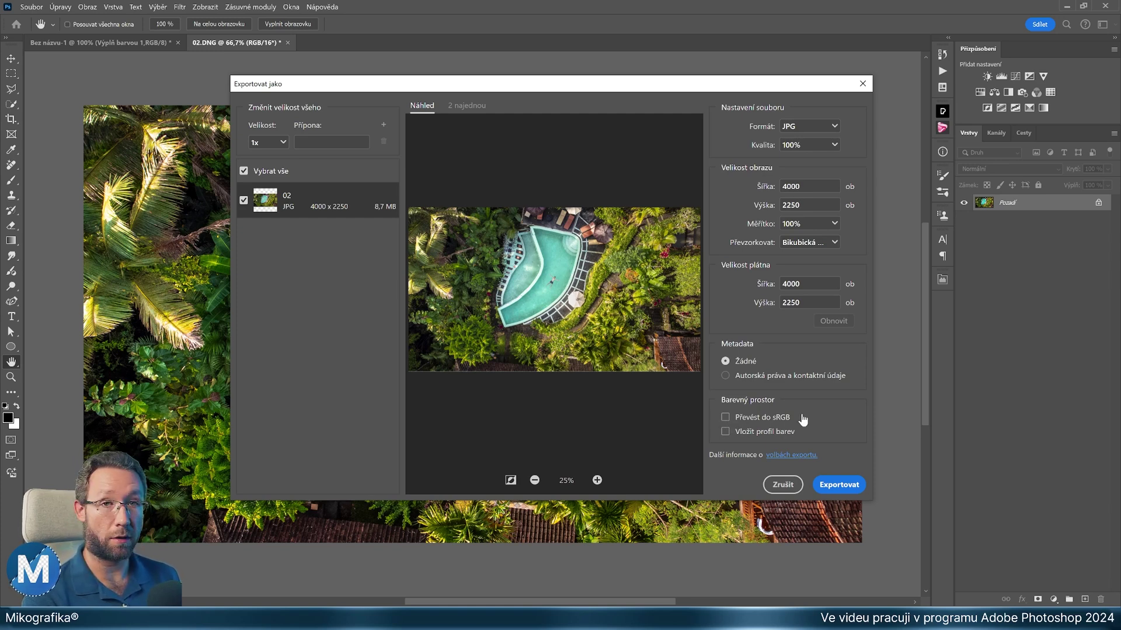
# Set the export to convert to sRGB, width 1921 px, and JPG quality 80%.
pyautogui.click(726, 418)
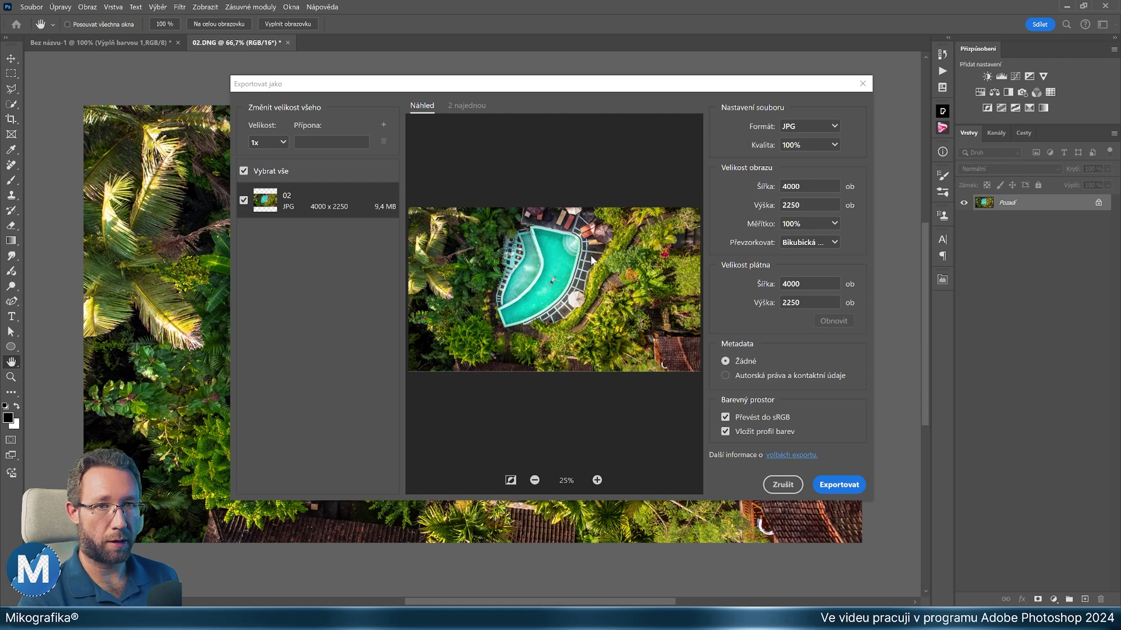
pyautogui.doubleClick(794, 186)
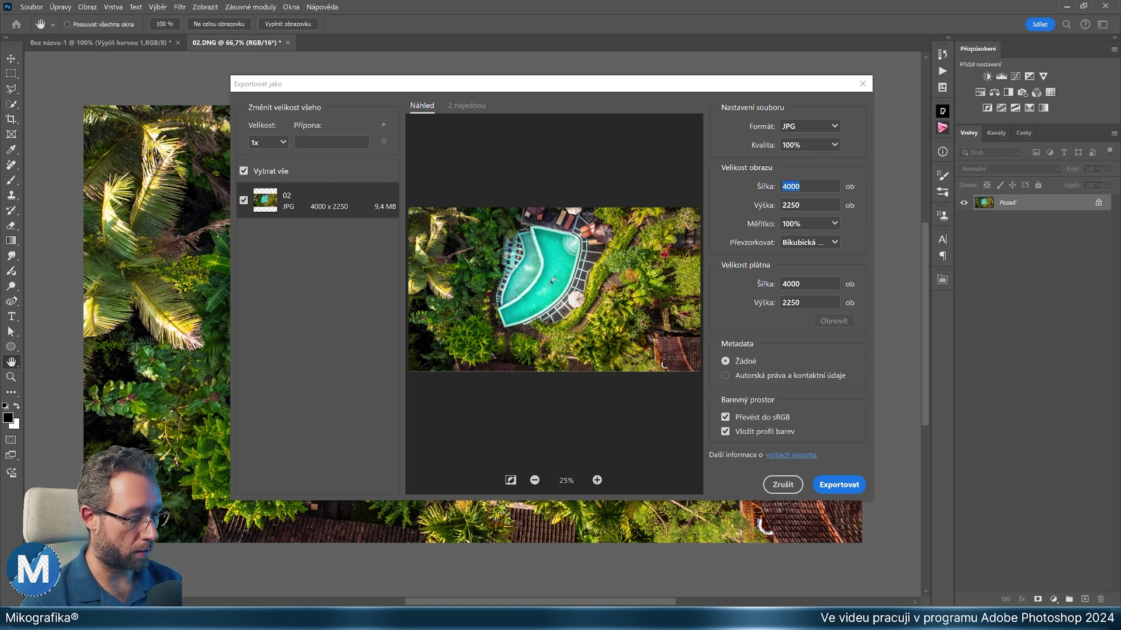
pyautogui.write('1921')
pyautogui.press('Tab')
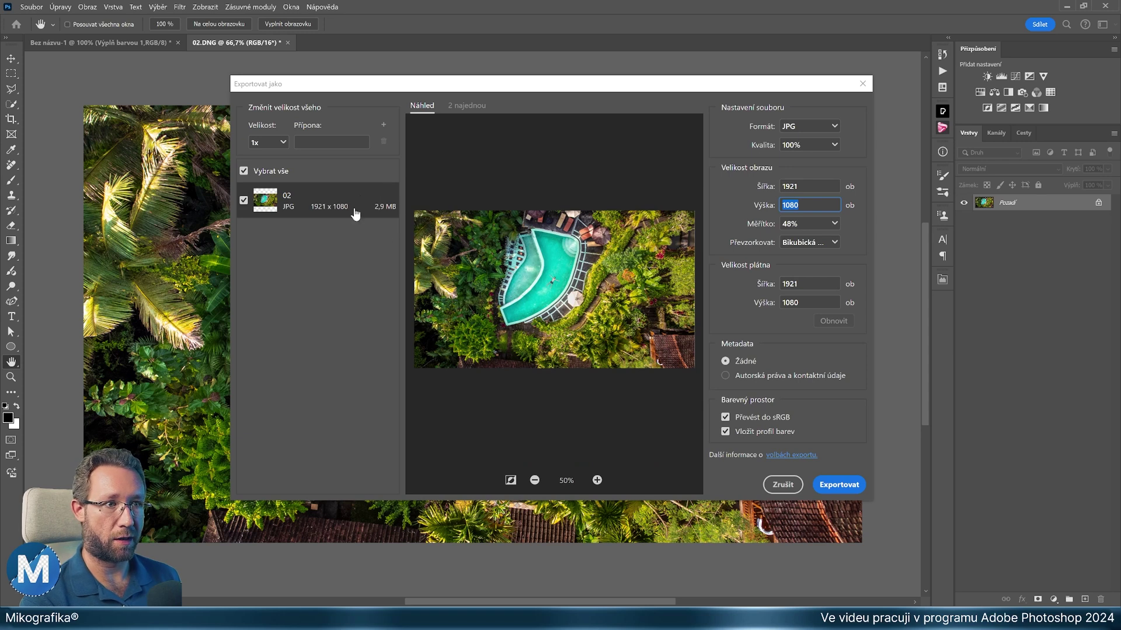
pyautogui.doubleClick(793, 145)
pyautogui.write('80')
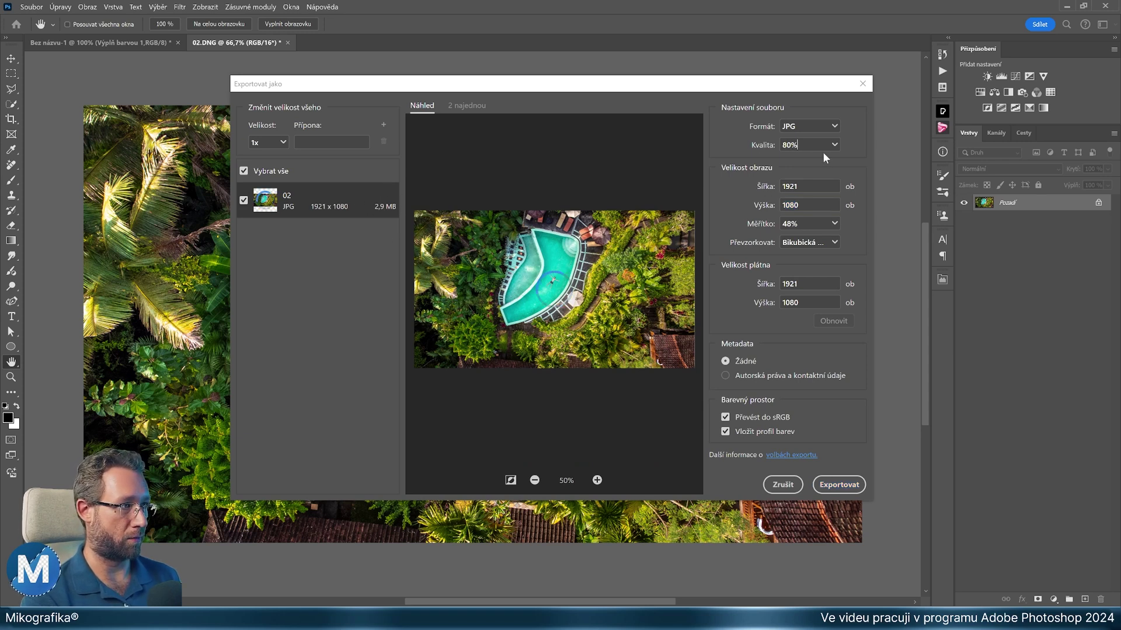
pyautogui.write('60')
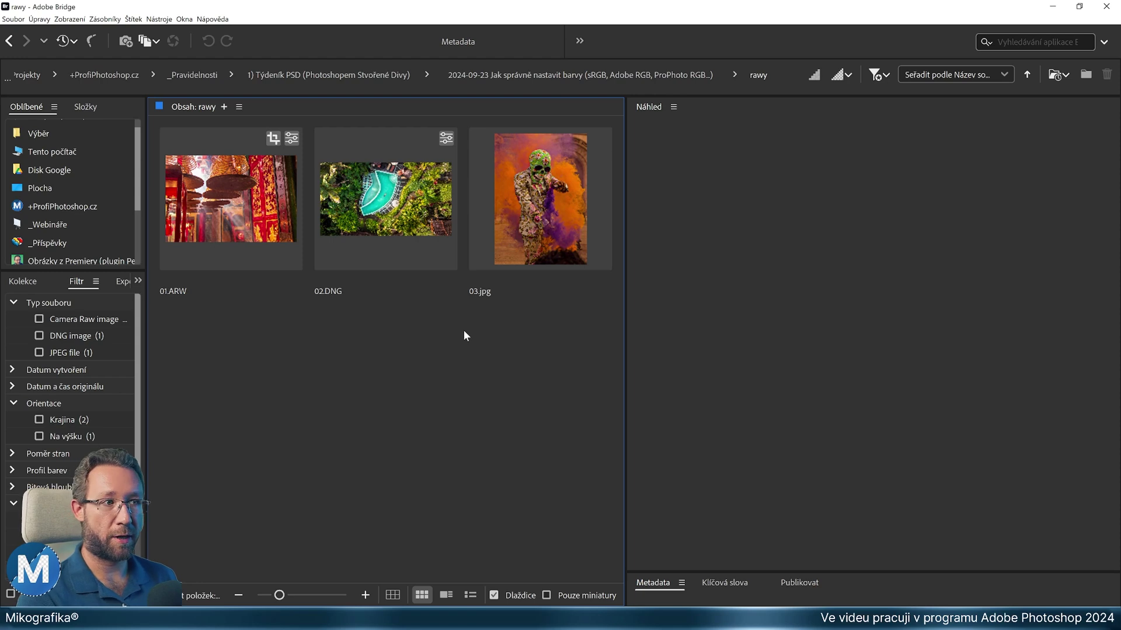
# Preview 03.jpg in Bridge and open it in Photoshop.
pyautogui.click(535, 210)
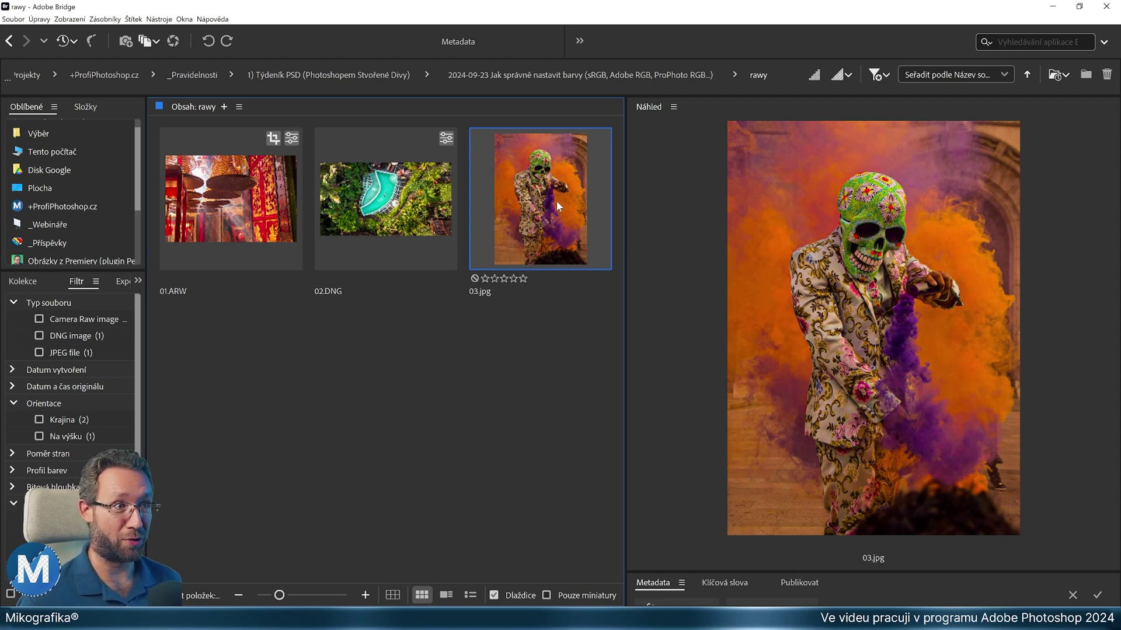
pyautogui.doubleClick(530, 185)
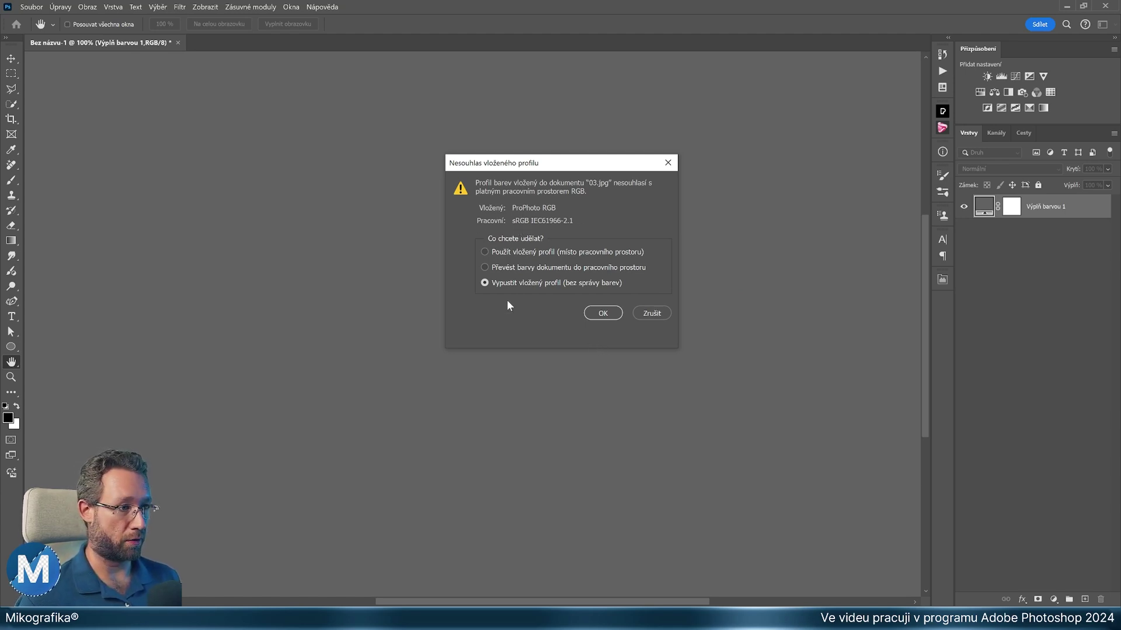
# Open 03.jpg with its embedded profile discarded and compare it against the Bridge preview.
pyautogui.click(602, 313)
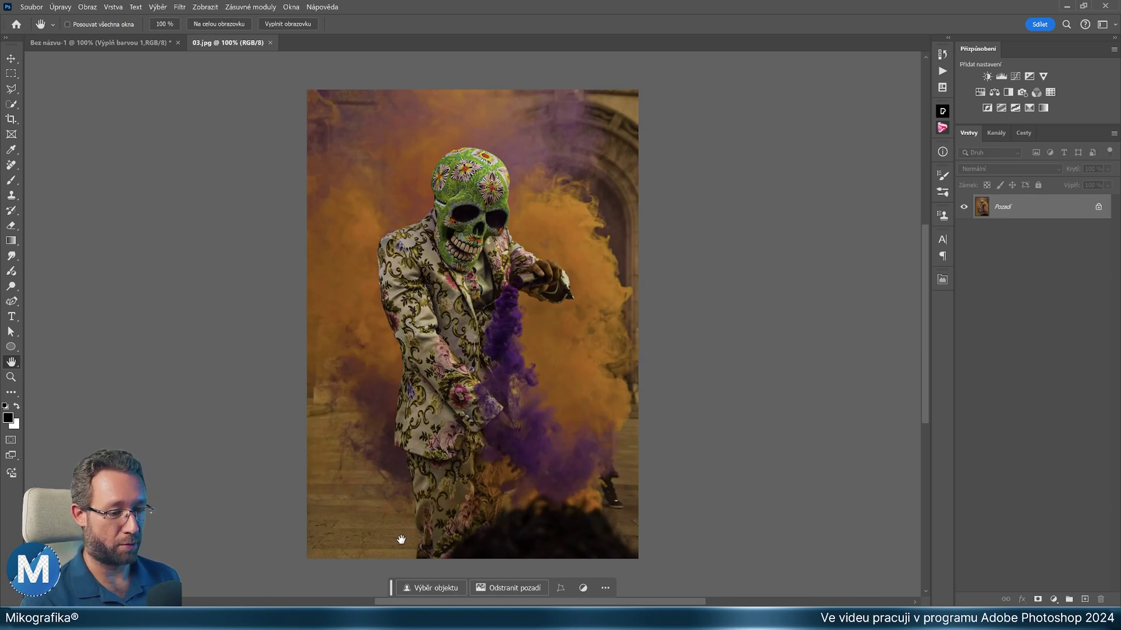
pyautogui.hotkey('alt', 'Tab')
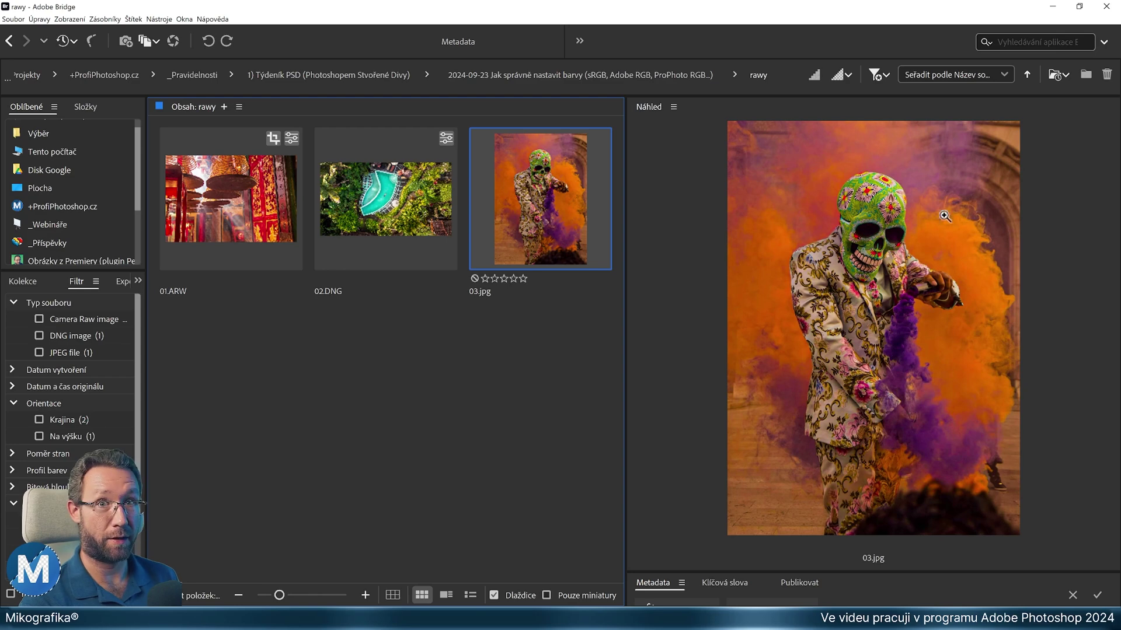
pyautogui.hotkey('alt', 'Tab')
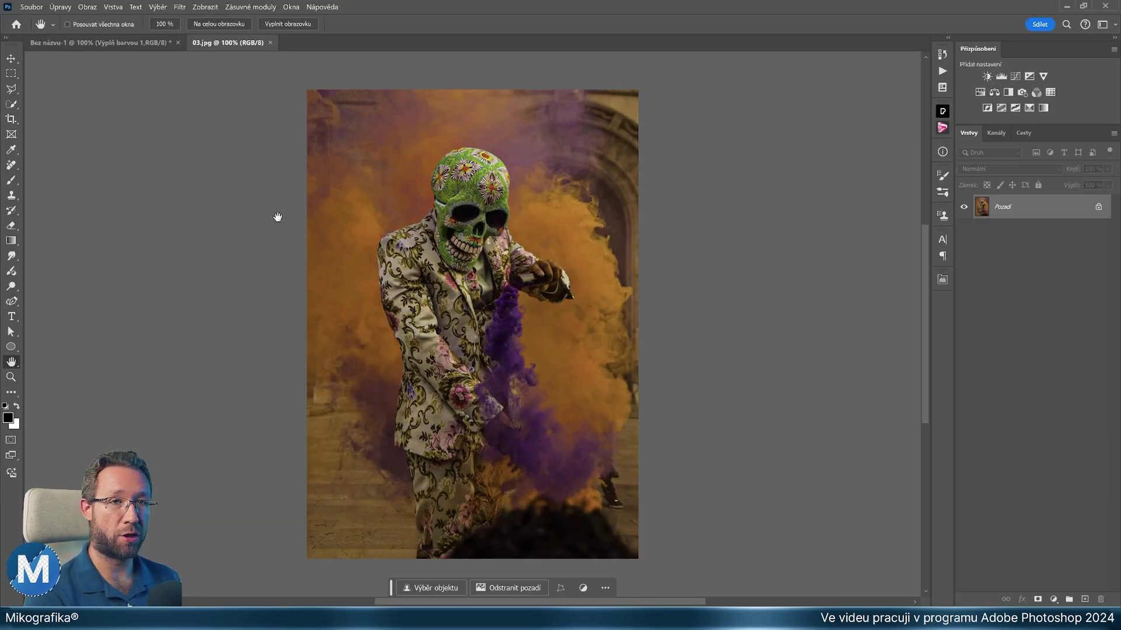
# Assign the ProPhoto RGB profile to 03.jpg so its smoke colours look vivid.
pyautogui.click(60, 7)
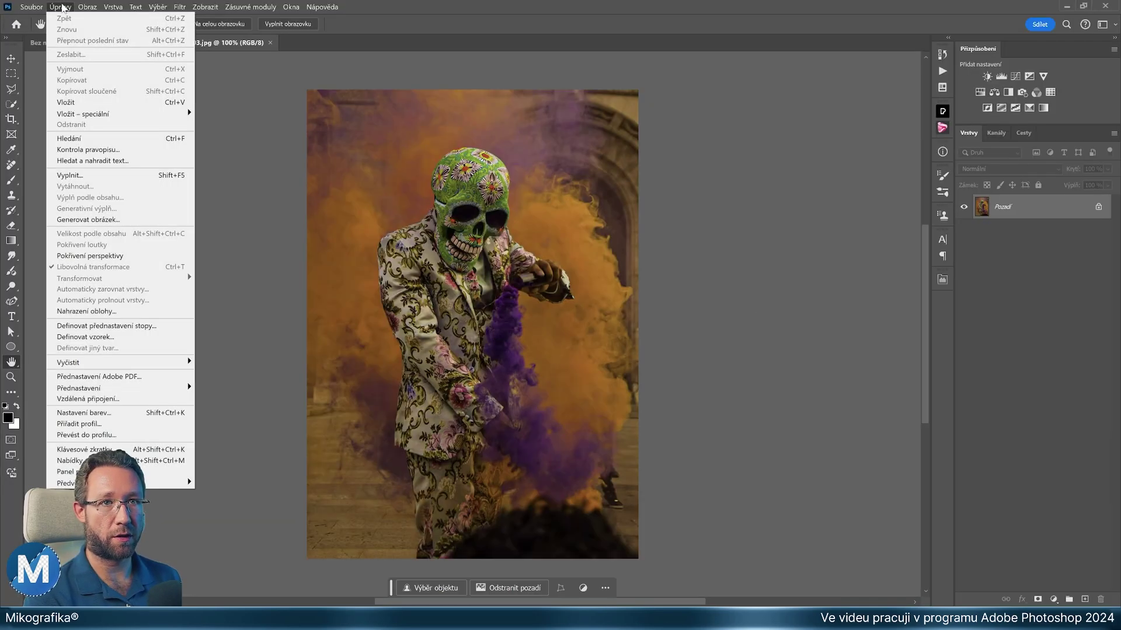
pyautogui.click(113, 424)
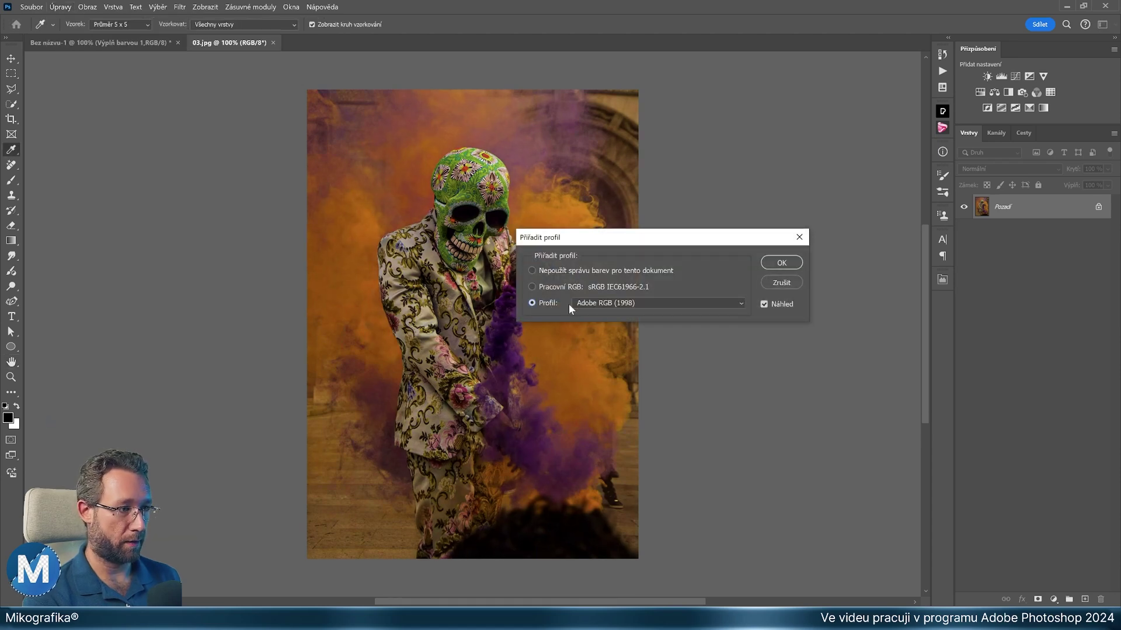
pyautogui.click(584, 303)
pyautogui.click(605, 373)
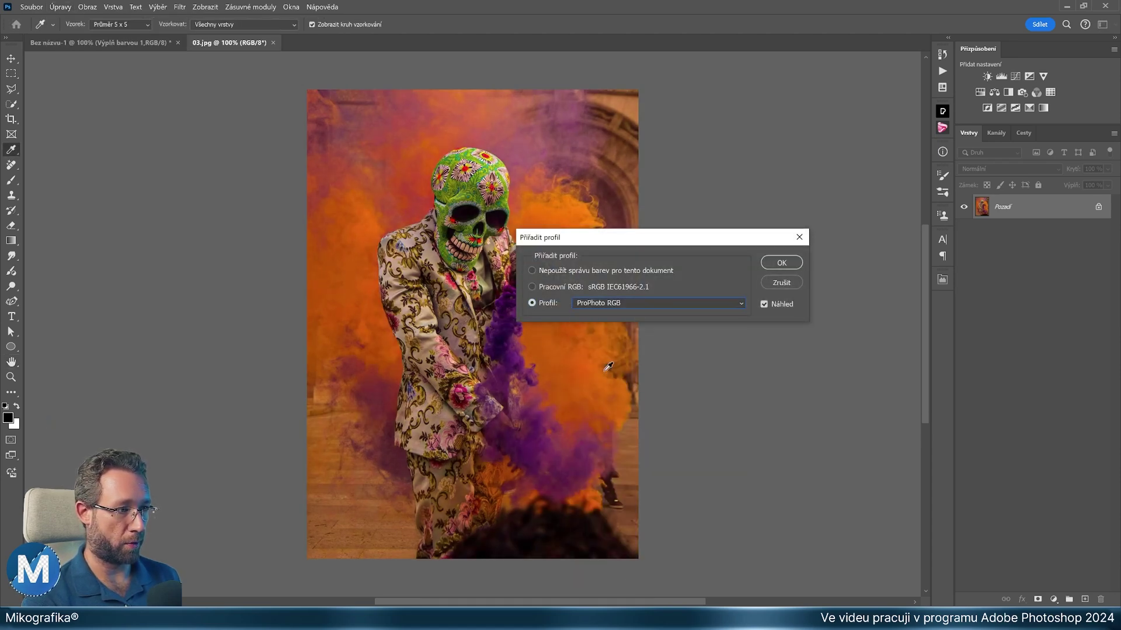
pyautogui.click(781, 263)
pyautogui.press('h')
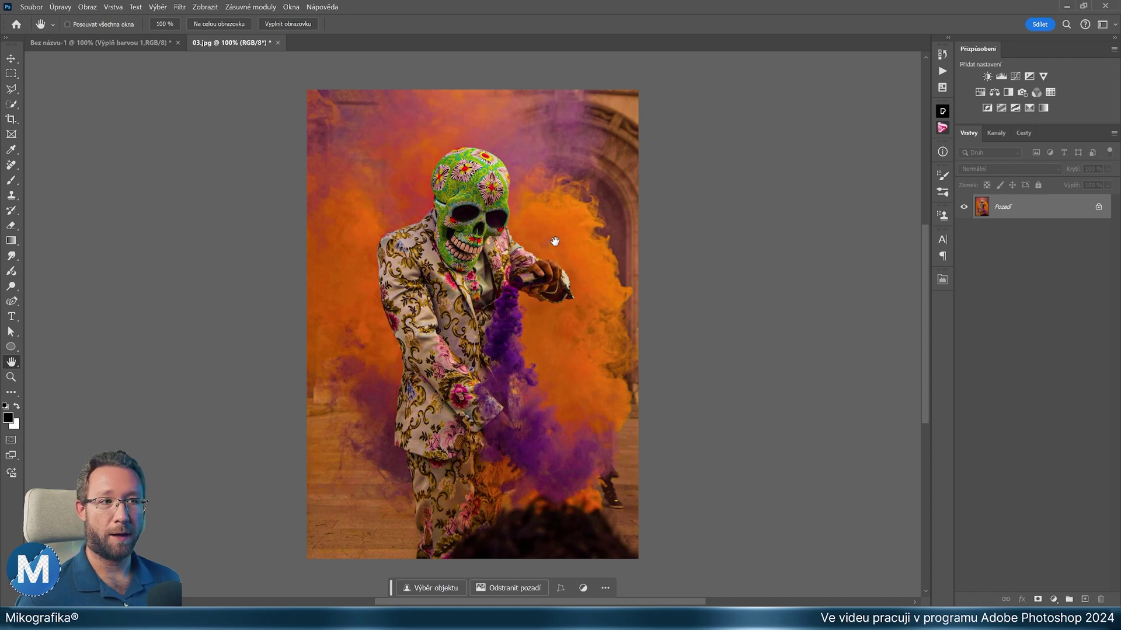
# Close 03.jpg without saving changes and return to Bridge.
pyautogui.hotkey('ctrl', 'w')
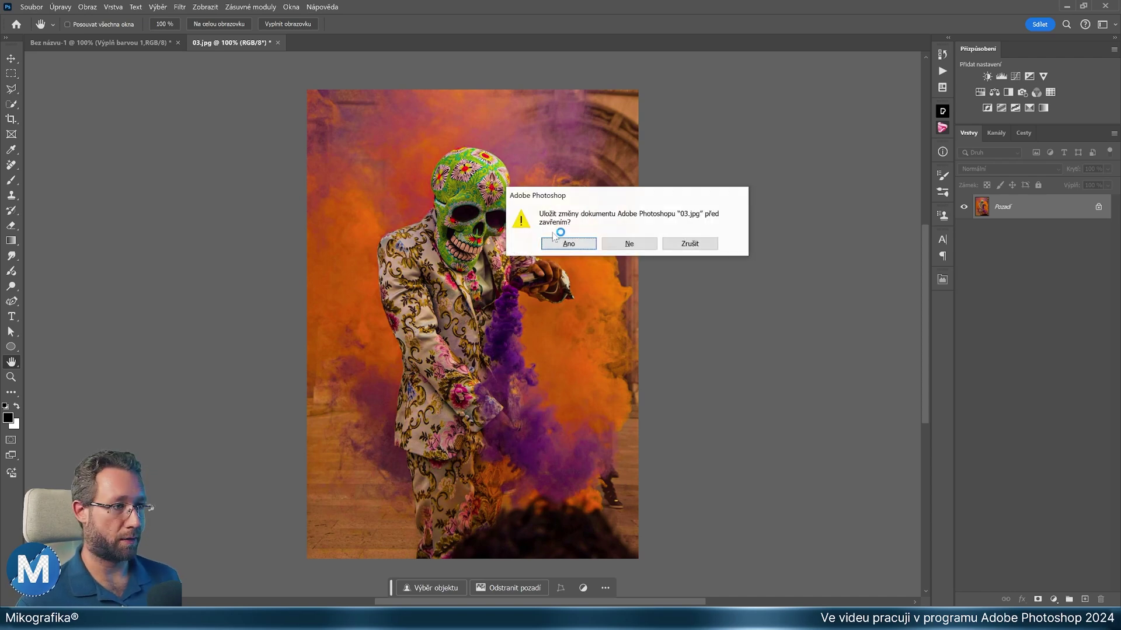
pyautogui.press('n')
pyautogui.hotkey('alt', 'ctrl', 'o')
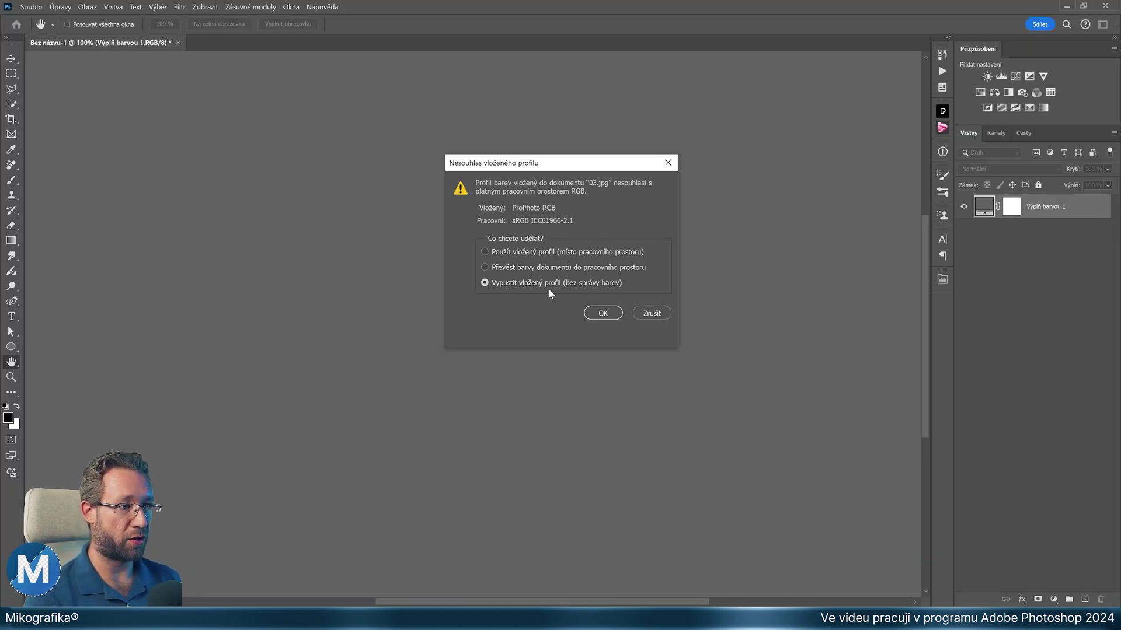
# Reopen 03.jpg keeping its embedded ProPhoto RGB profile, then close it and switch to Bridge.
pyautogui.click(533, 253)
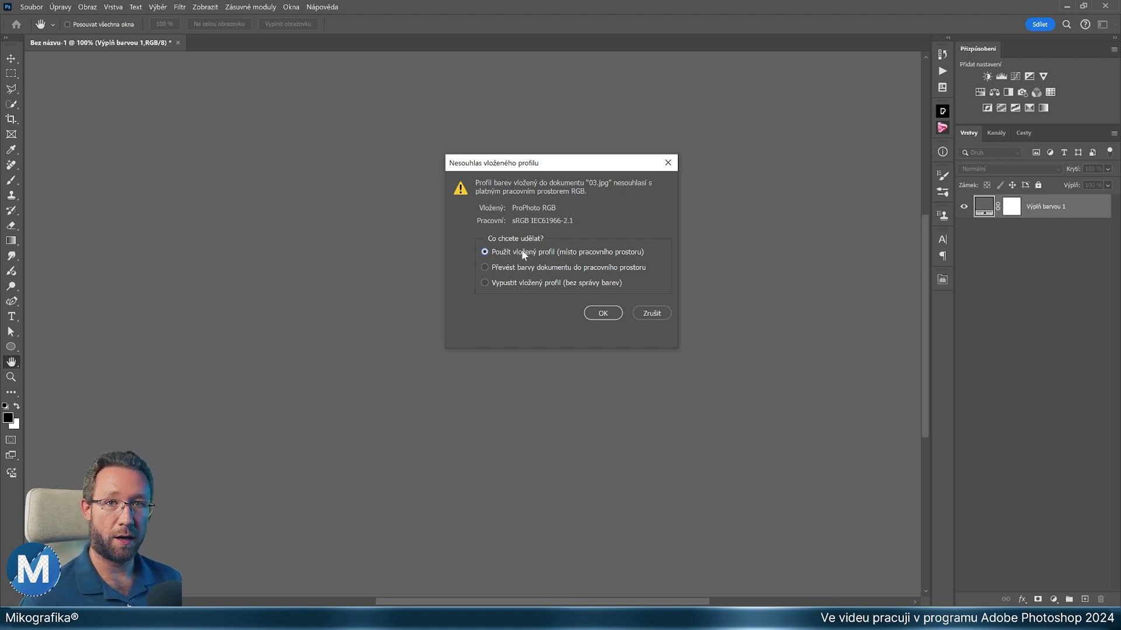
pyautogui.click(602, 313)
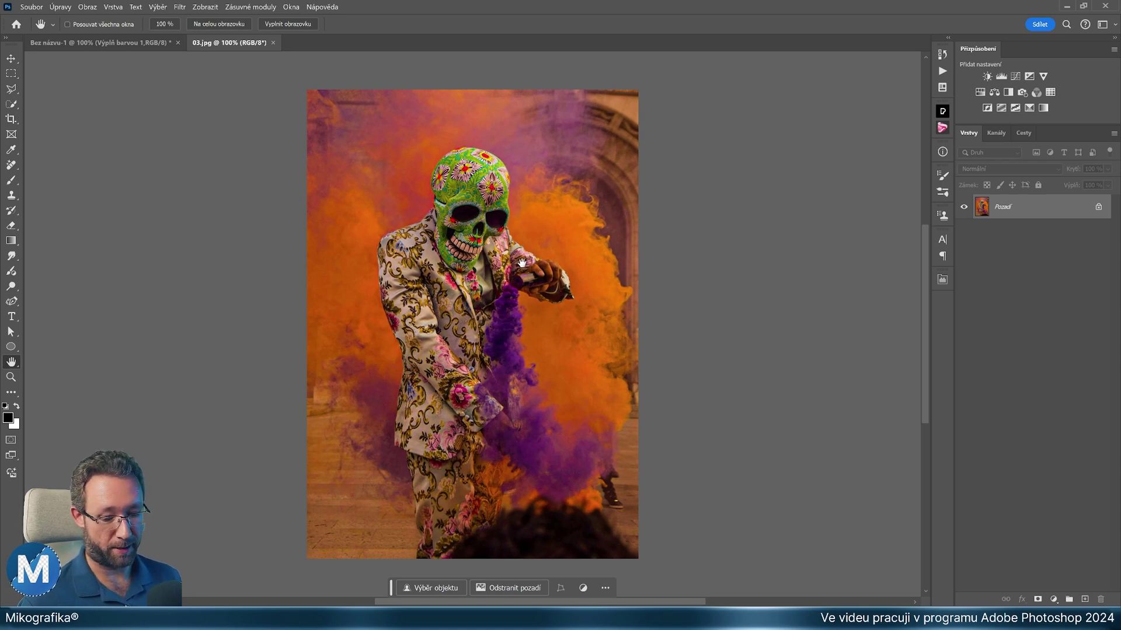
pyautogui.hotkey('ctrl', 'w')
pyautogui.hotkey('alt', 'Tab')
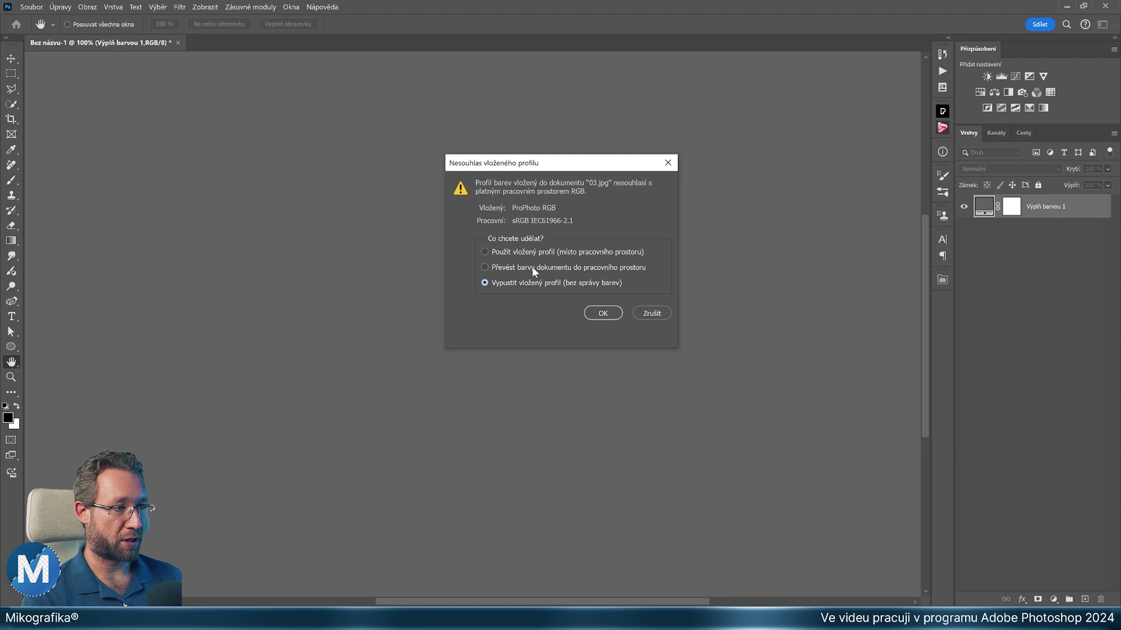
# In the profile-mismatch prompt, choose converting 03.jpg's colours to the sRGB working space.
pyautogui.click(534, 267)
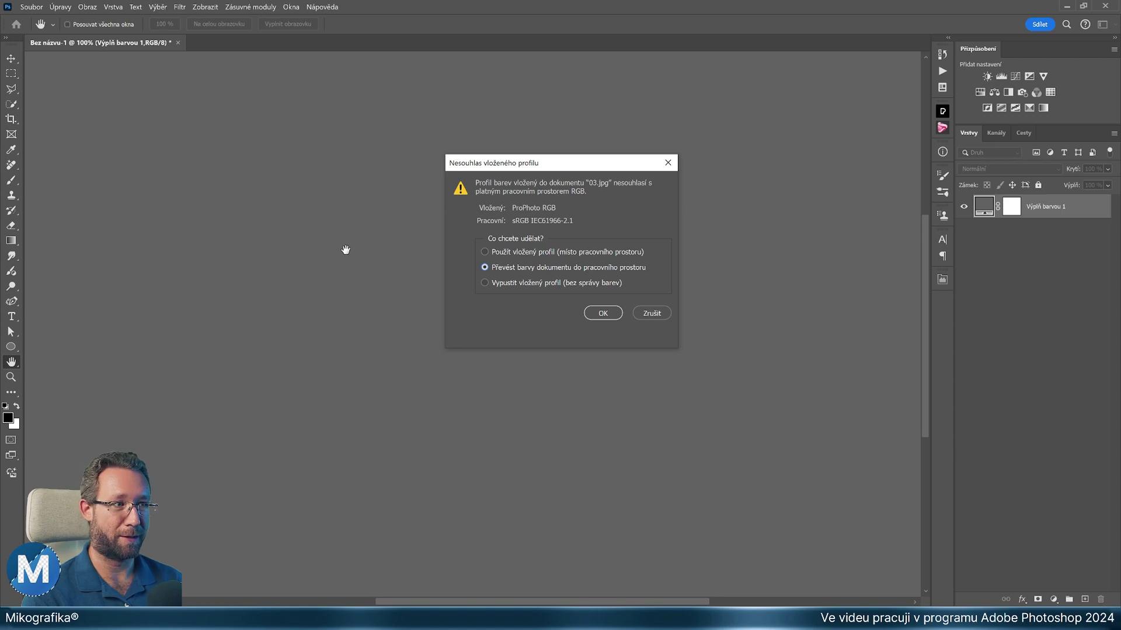
# Open 03.jpg converted to sRGB, then close its tab.
pyautogui.click(604, 311)
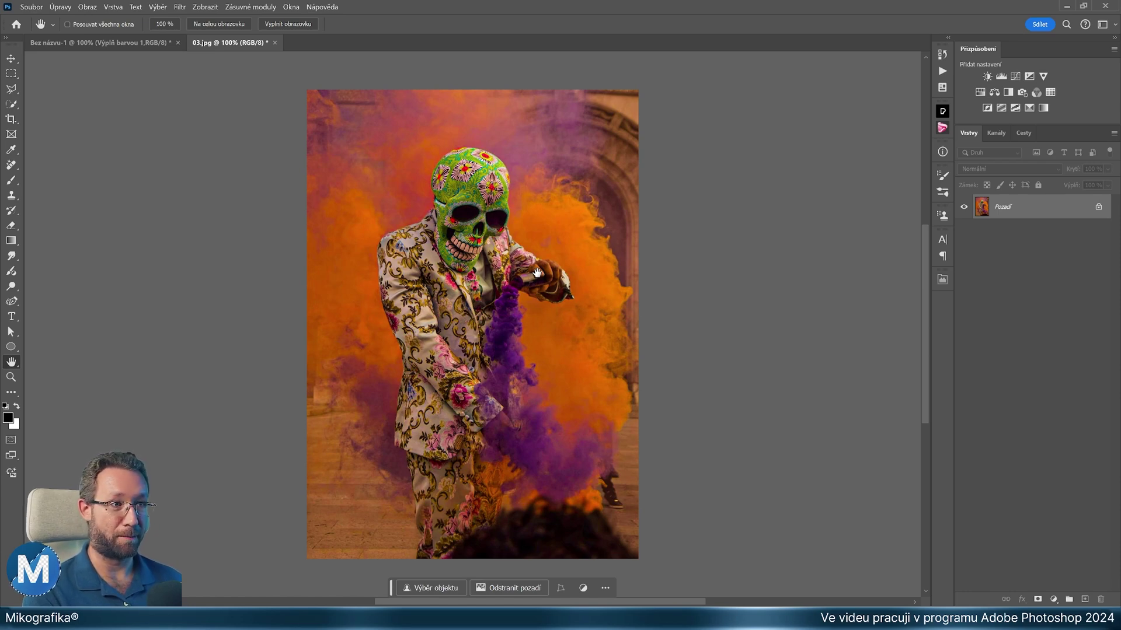
pyautogui.click(275, 43)
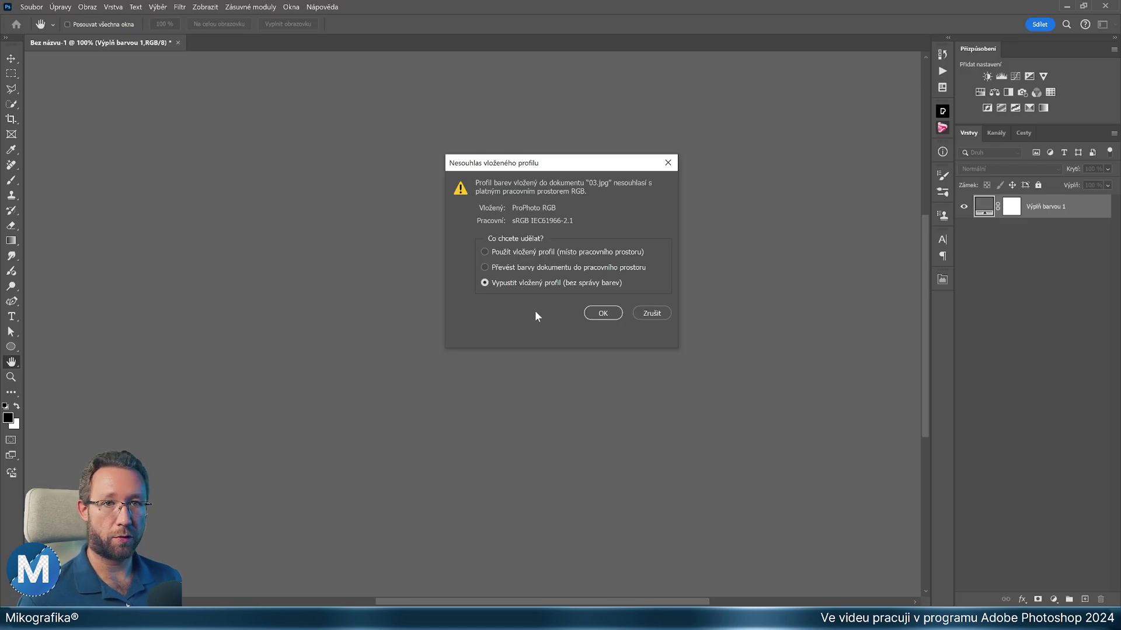
# Open 03.jpg with its profile discarded, then assign ProPhoto RGB to restore its vivid colours.
pyautogui.click(602, 315)
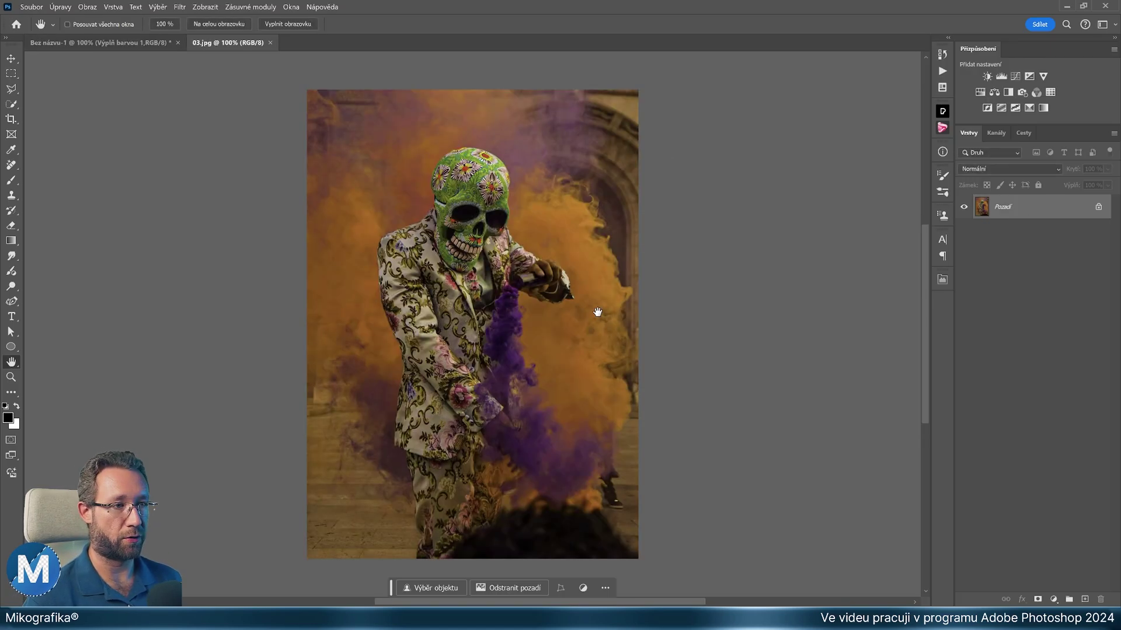
pyautogui.click(60, 7)
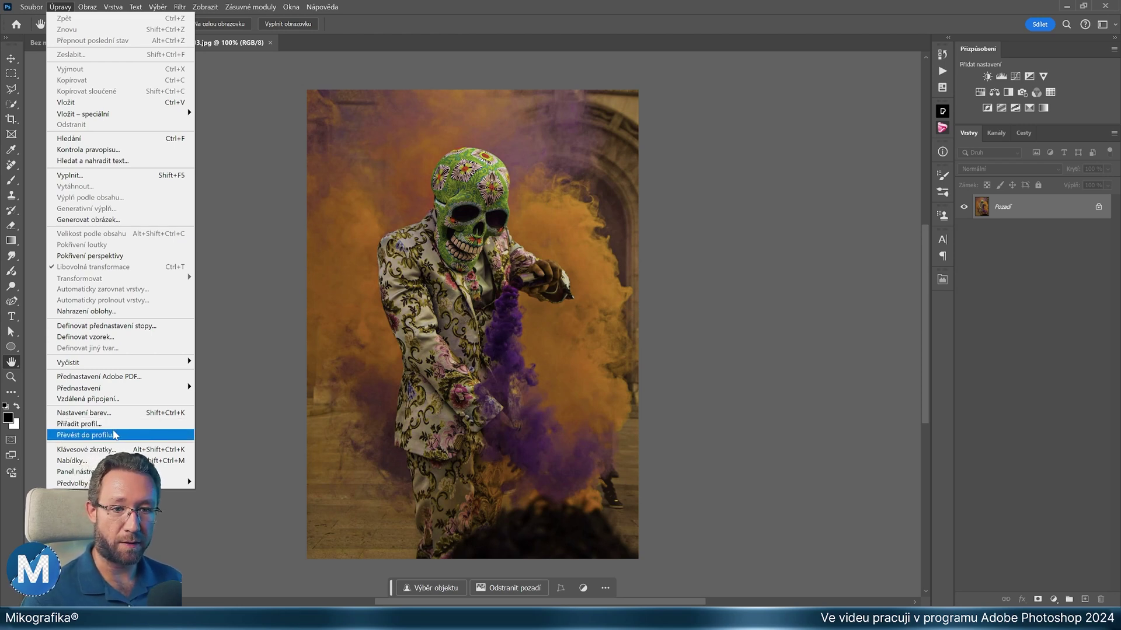
pyautogui.click(85, 424)
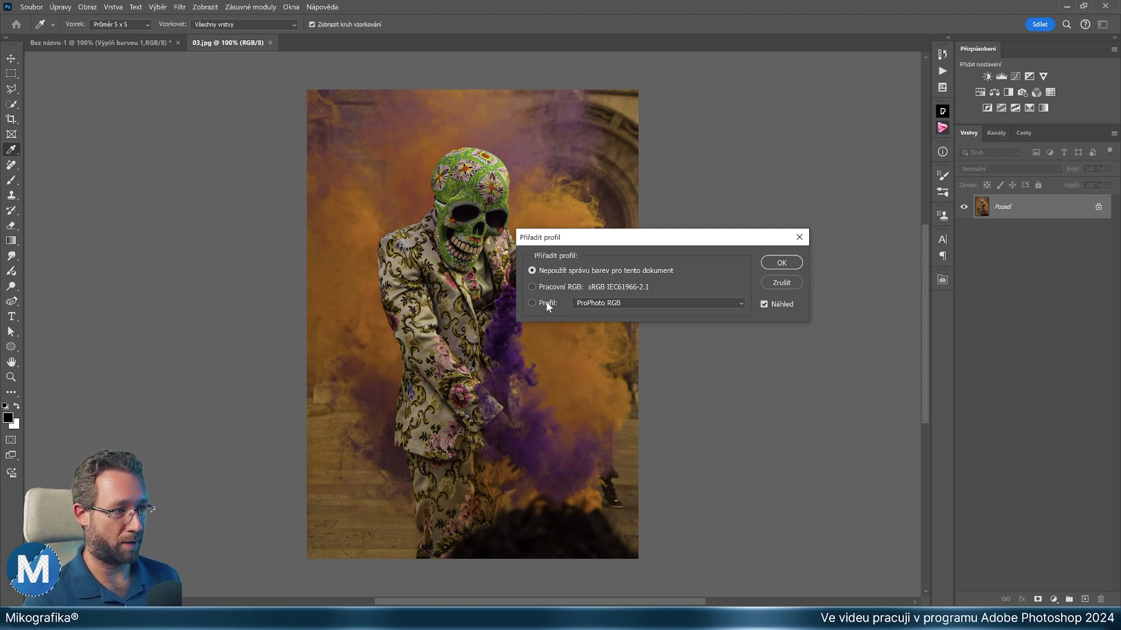
pyautogui.click(547, 303)
pyautogui.click(784, 261)
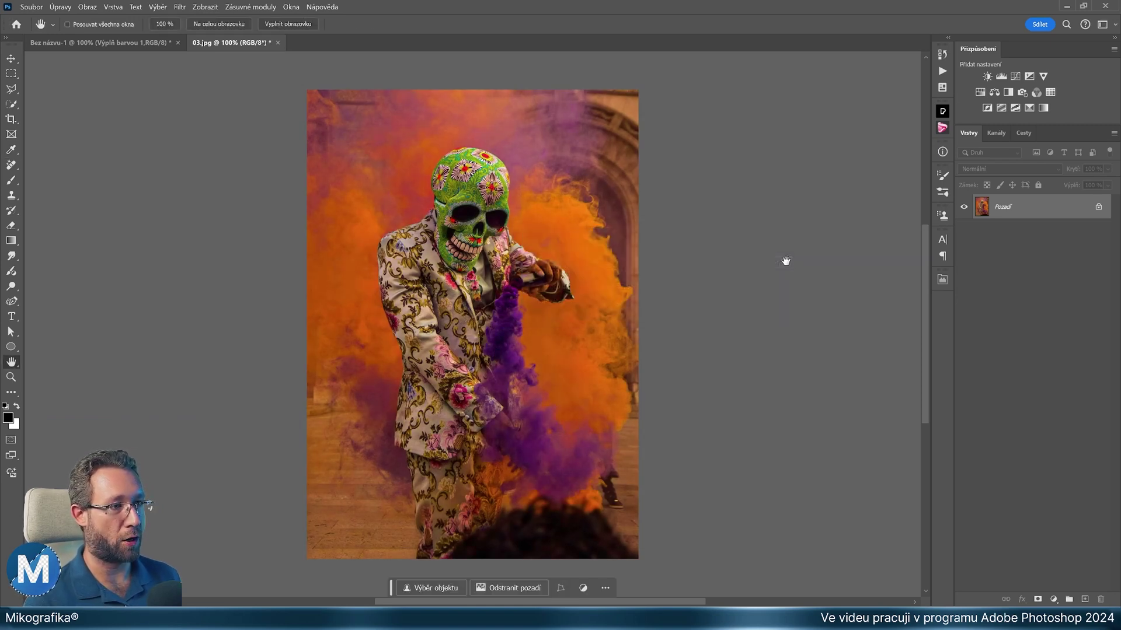
# Set up a profile conversion of 03.jpg with sRGB IEC61966-2.1 as the destination.
pyautogui.press('h')
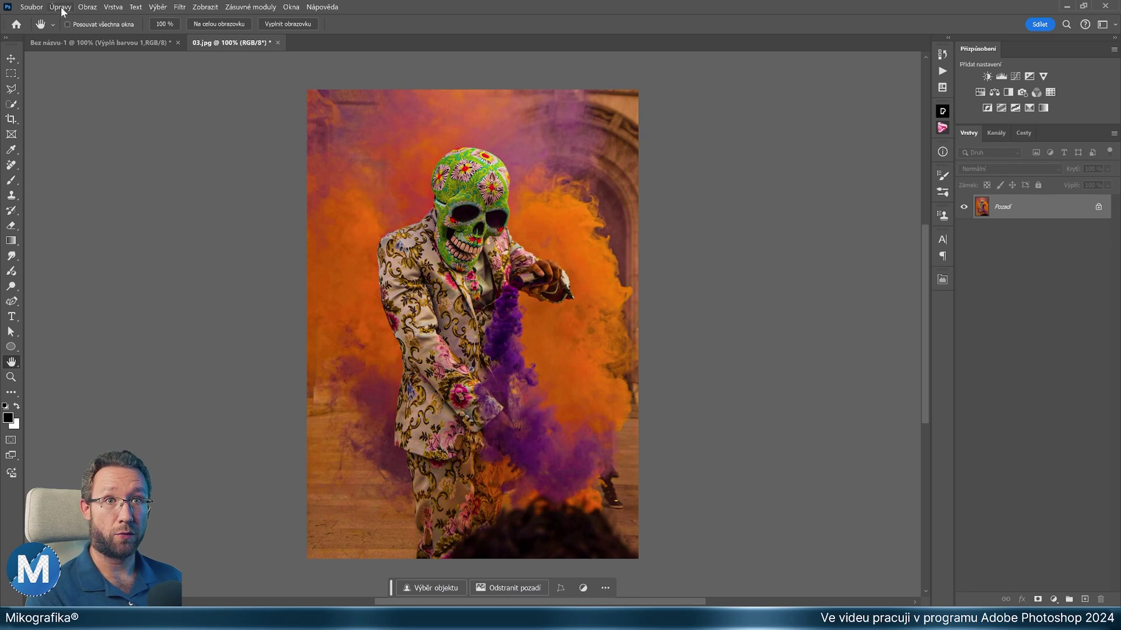
pyautogui.click(60, 7)
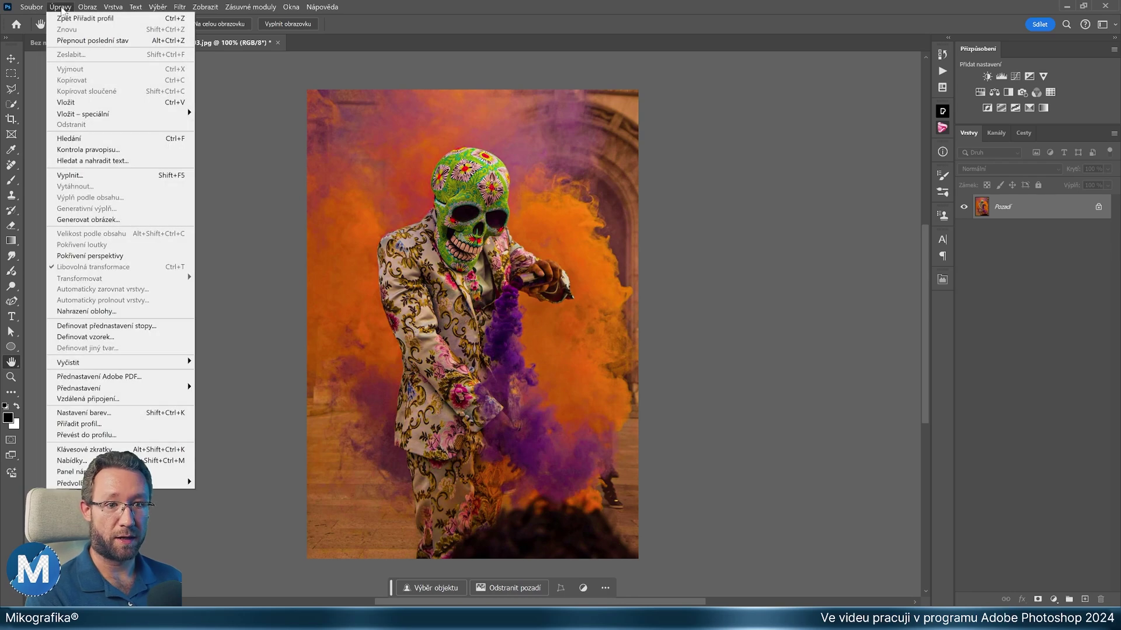
pyautogui.click(126, 438)
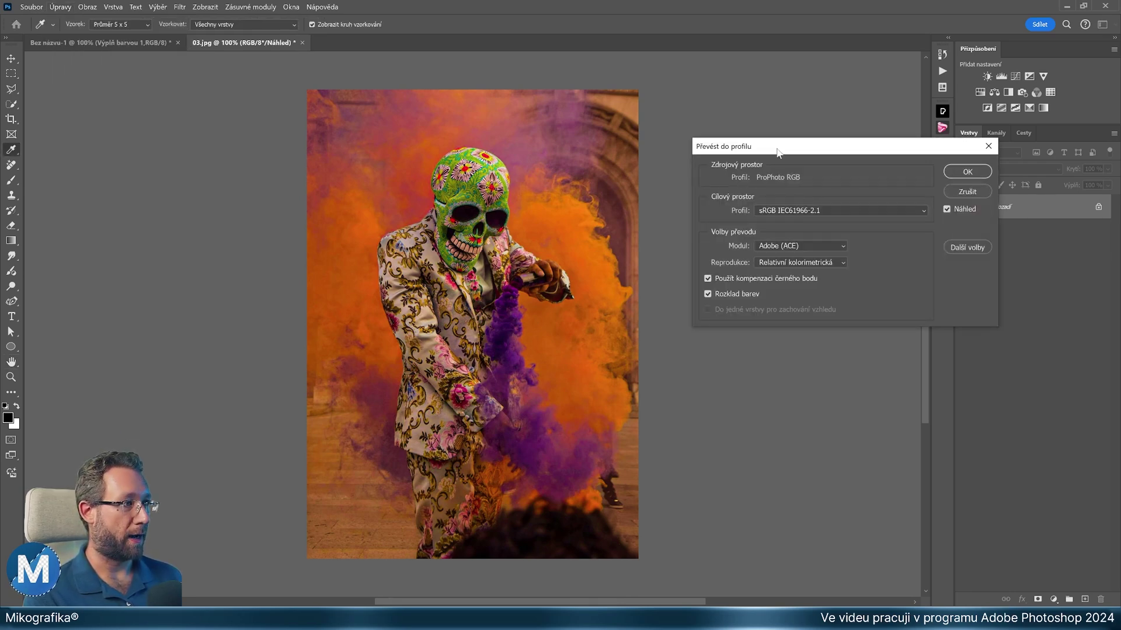
pyautogui.moveTo(775, 146); pyautogui.dragTo(670, 149)
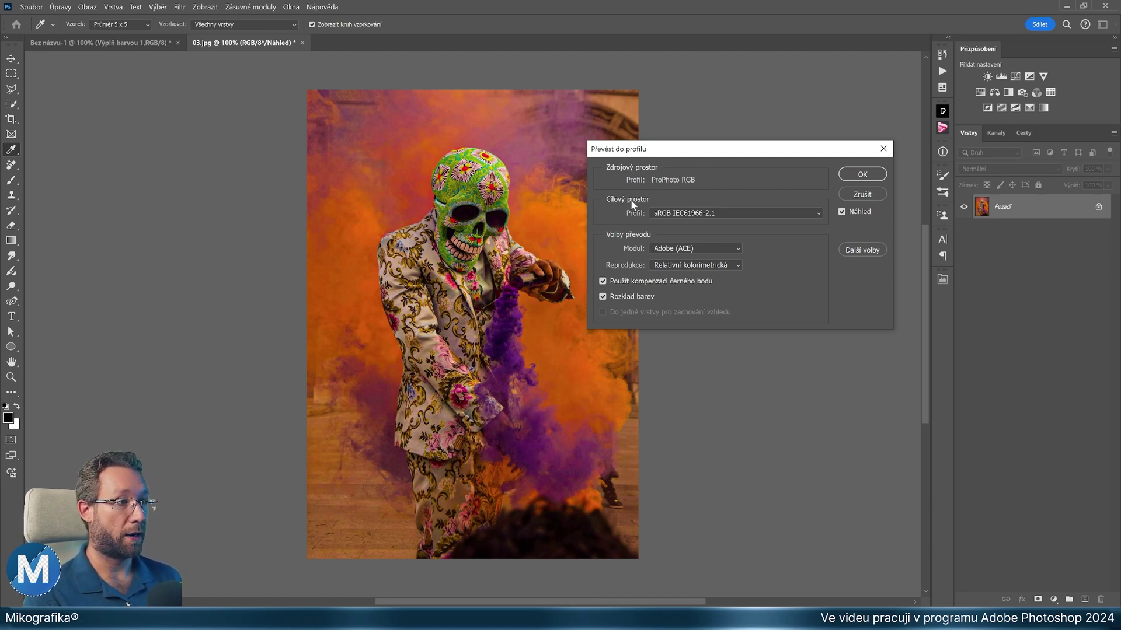
pyautogui.click(689, 214)
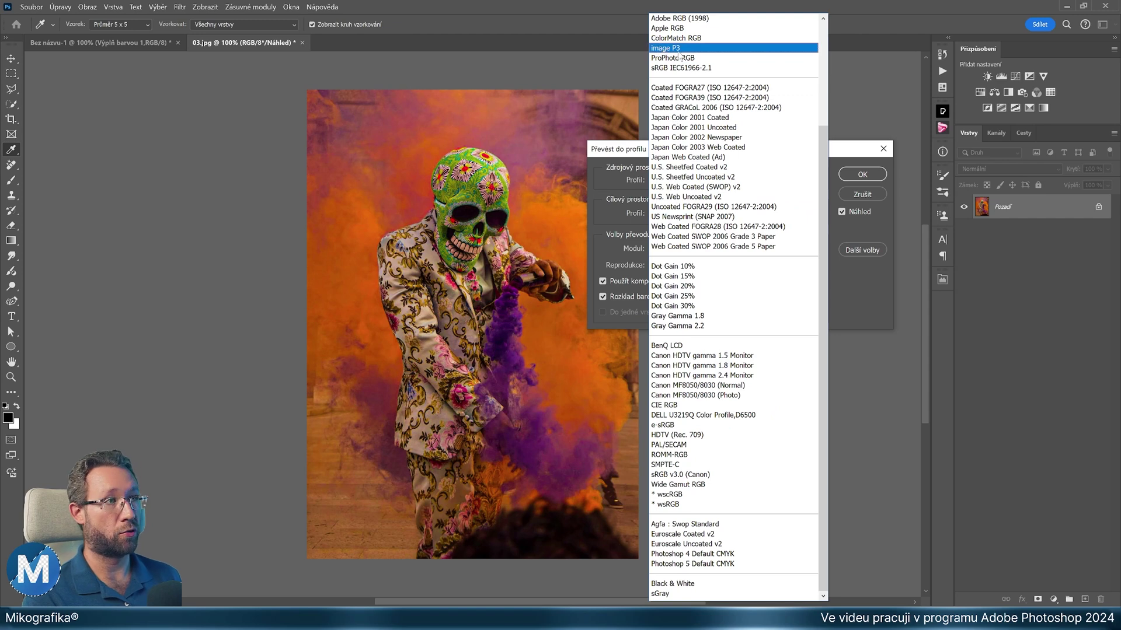
pyautogui.click(688, 69)
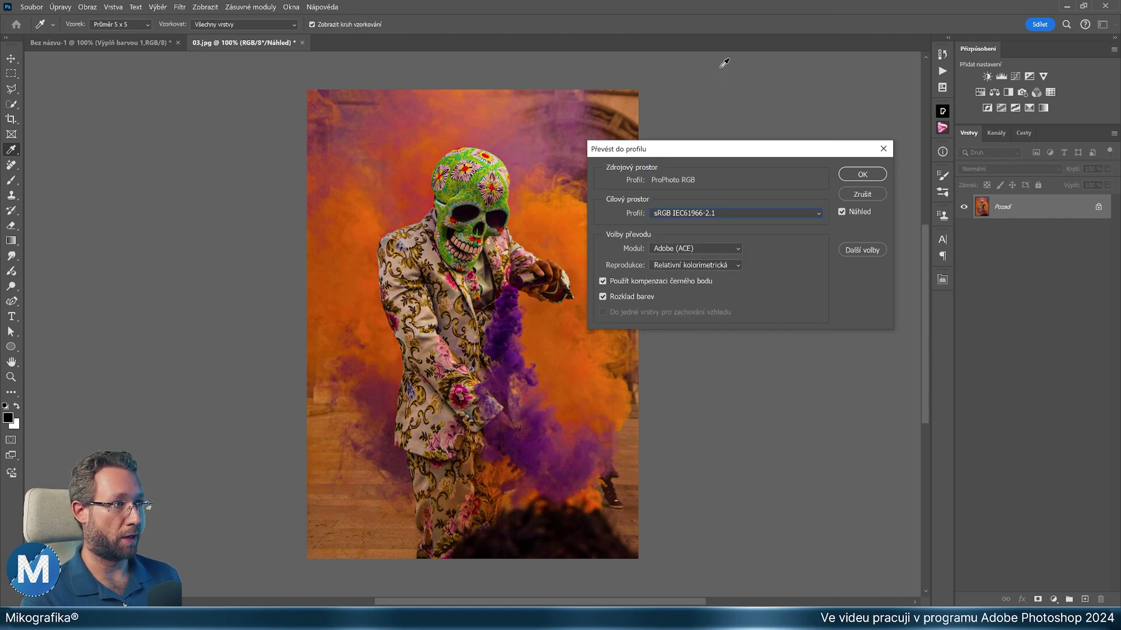
# Compare the image with preview on and off, then apply the sRGB IEC61966-2.1 conversion.
pyautogui.click(842, 211)
pyautogui.click(842, 211)
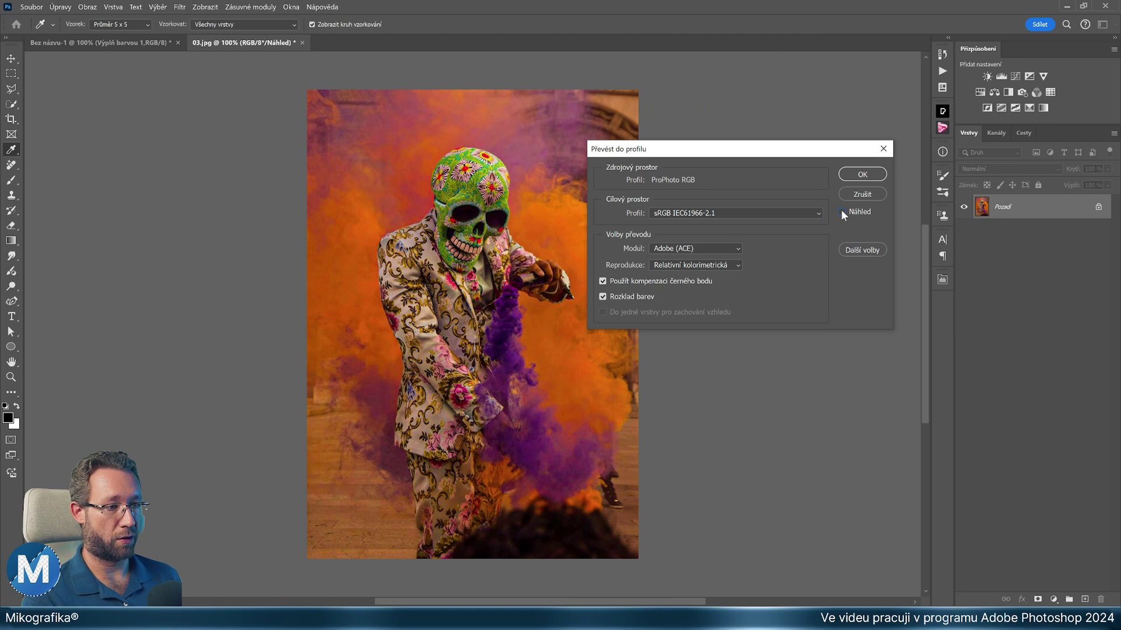
pyautogui.click(841, 211)
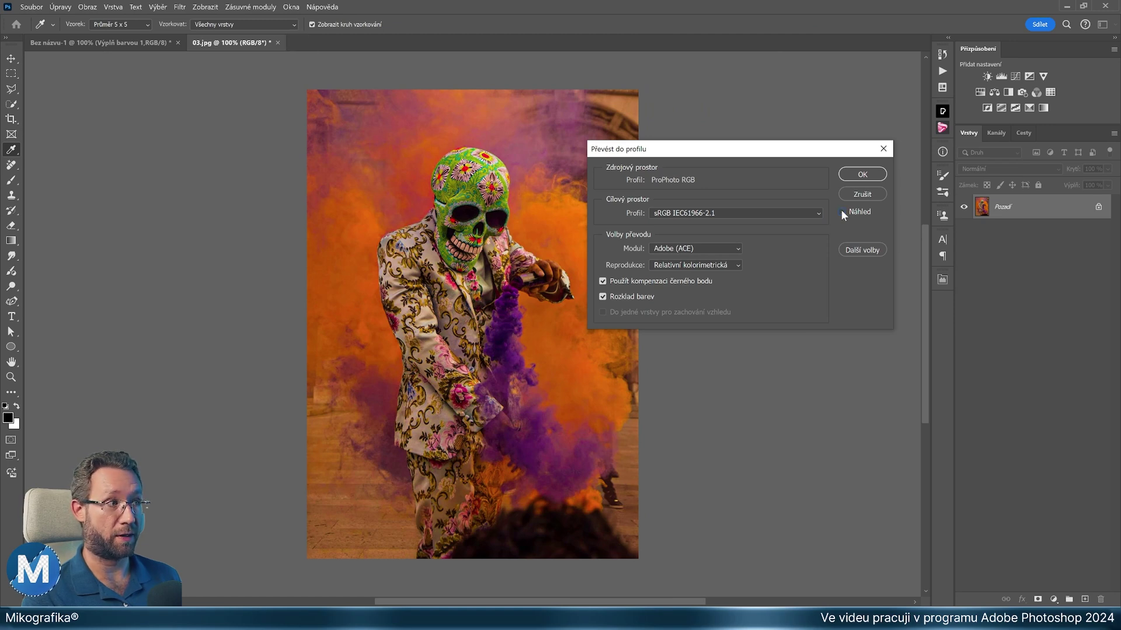
pyautogui.click(842, 213)
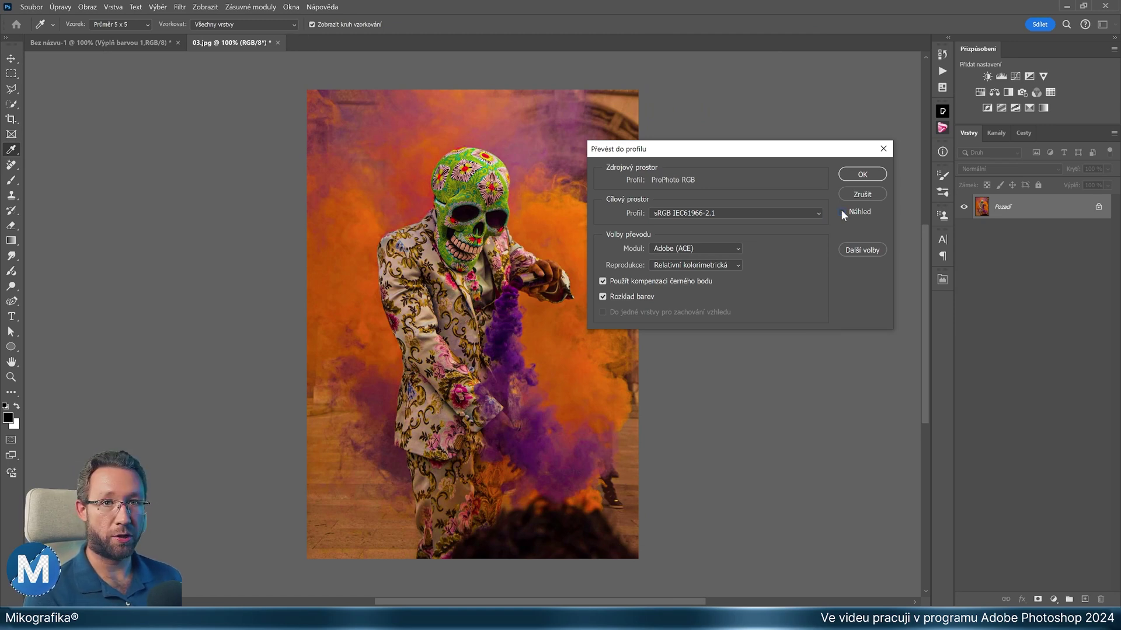
pyautogui.click(843, 213)
pyautogui.click(841, 213)
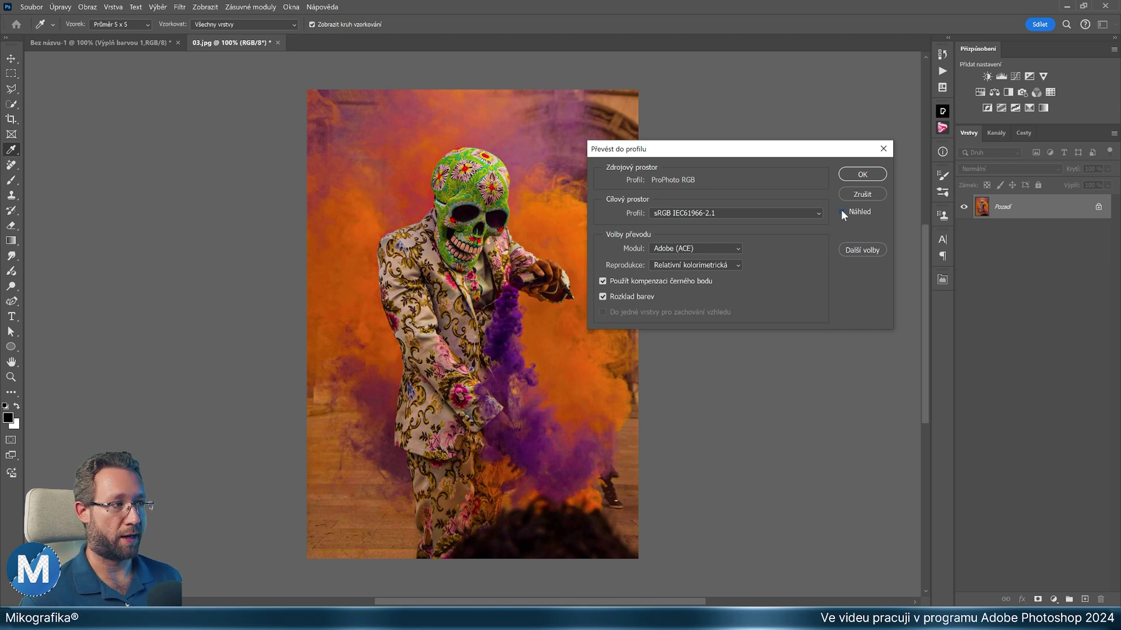
pyautogui.click(846, 175)
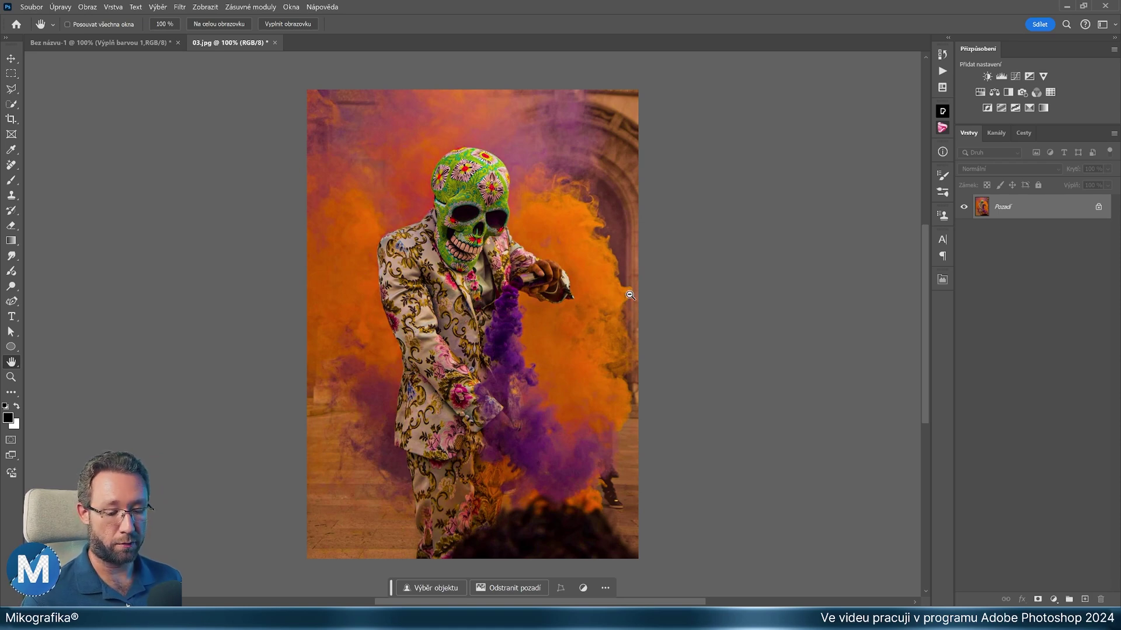
# Bring up the Export As settings for the converted 03.jpg.
pyautogui.hotkey('ctrl', 'alt', 'shift', 'w')
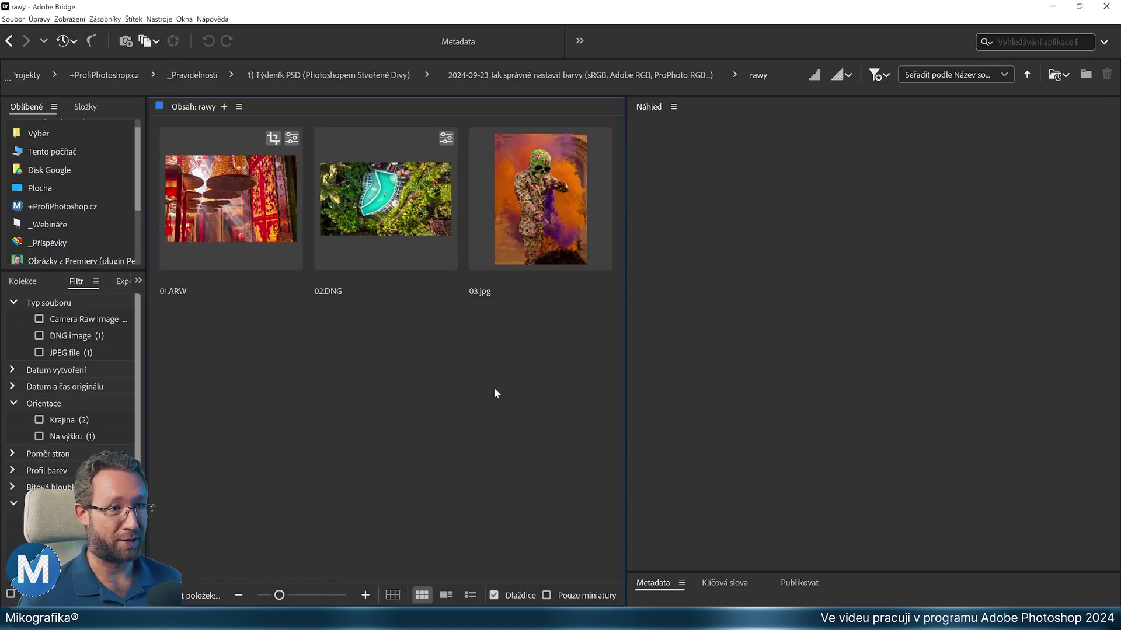
# Open 02.DNG in Camera Raw and set its workflow colour space to sRGB IEC61966-2.1.
pyautogui.click(361, 195)
pyautogui.hotkey('ctrl', 'r')
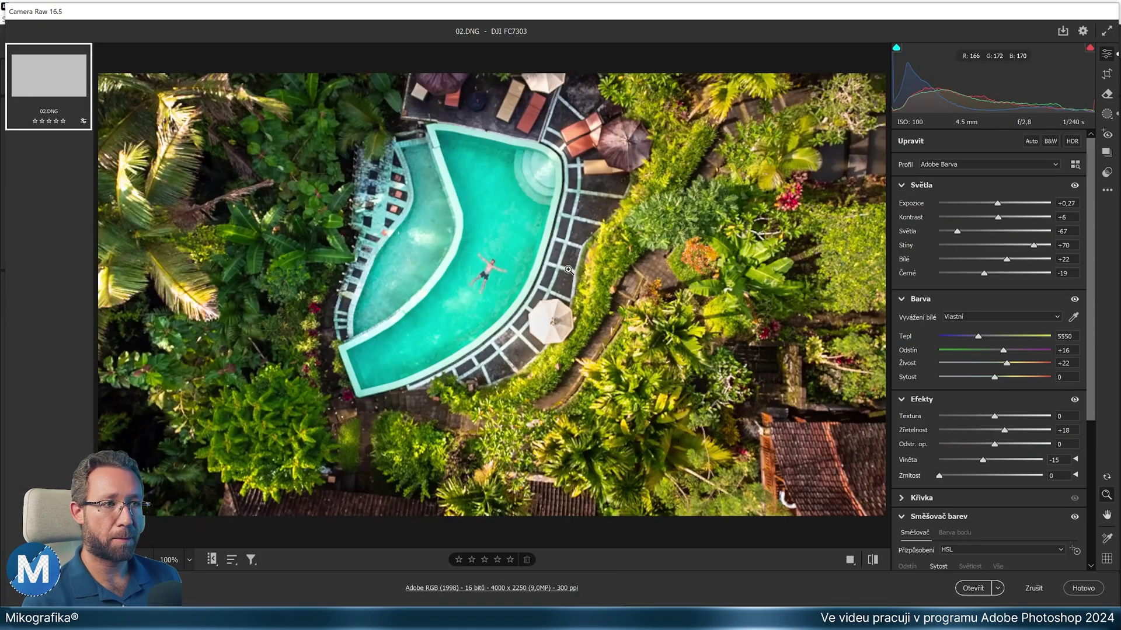
pyautogui.click(451, 588)
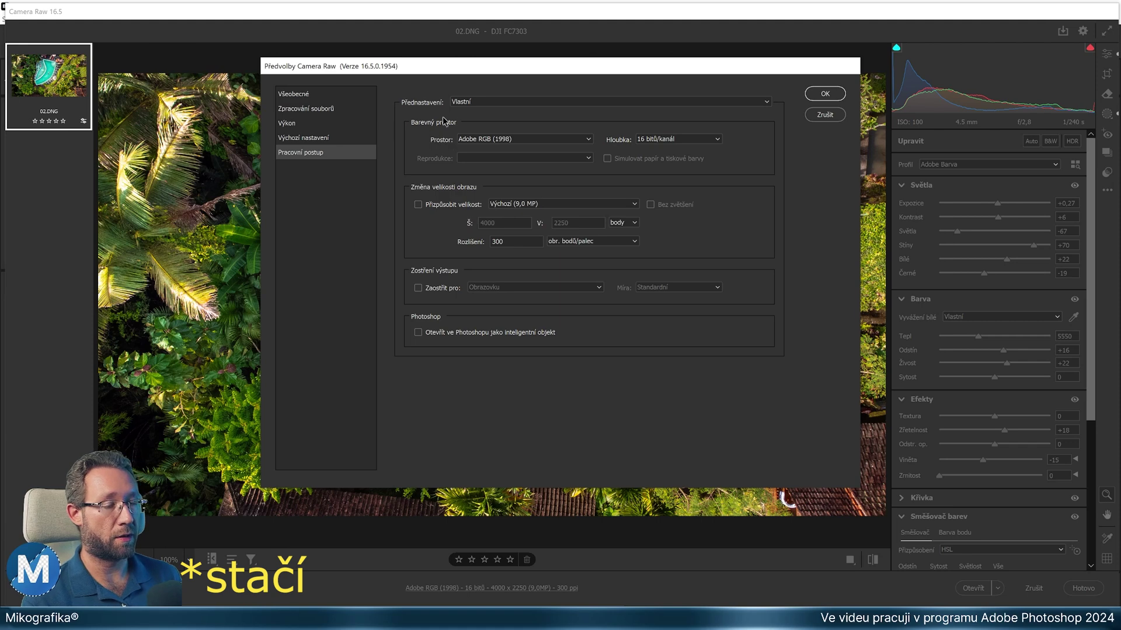
pyautogui.click(501, 139)
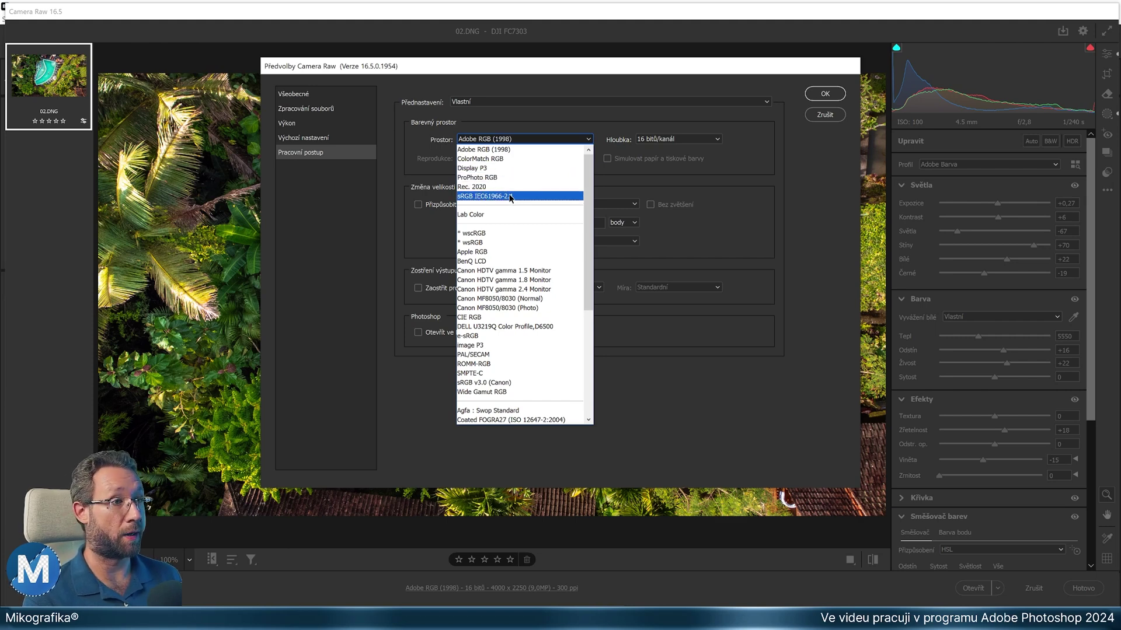
pyautogui.click(515, 197)
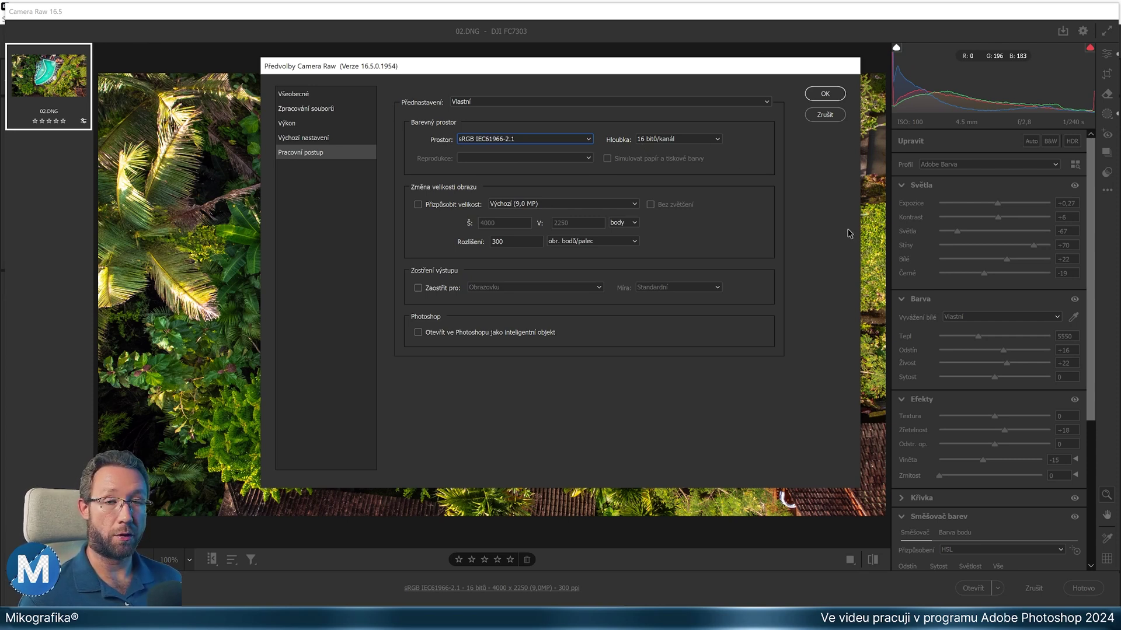
pyautogui.click(823, 94)
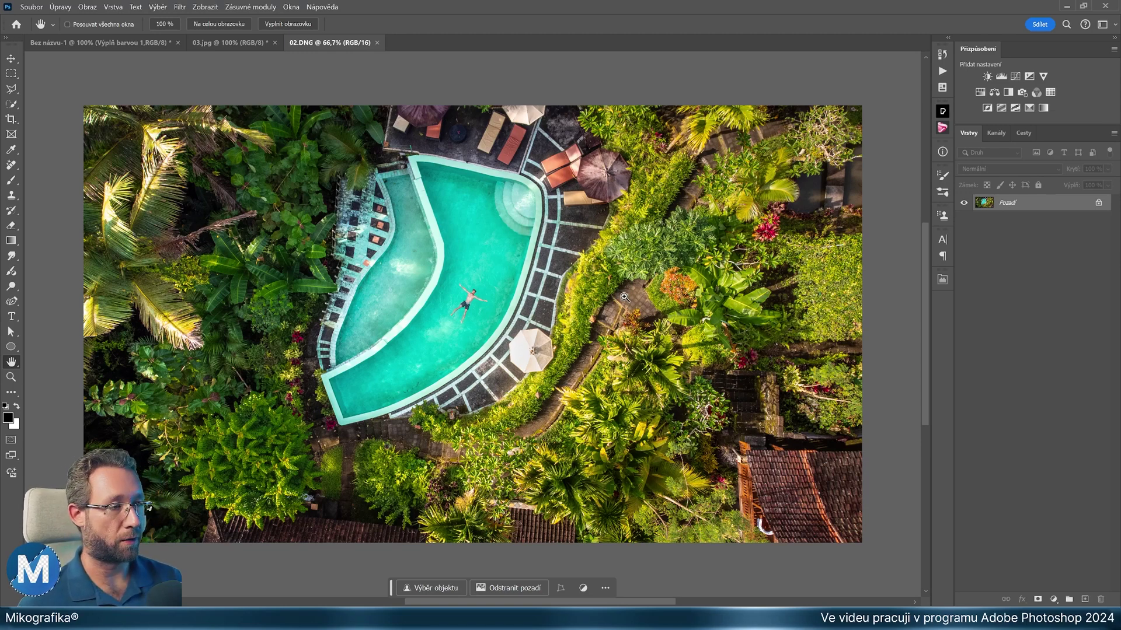
# In Color Settings, set RGB policy to Convert to Working RGB and disable mismatch prompts on opening.
pyautogui.hotkey('ctrl', 'shift', 'k')
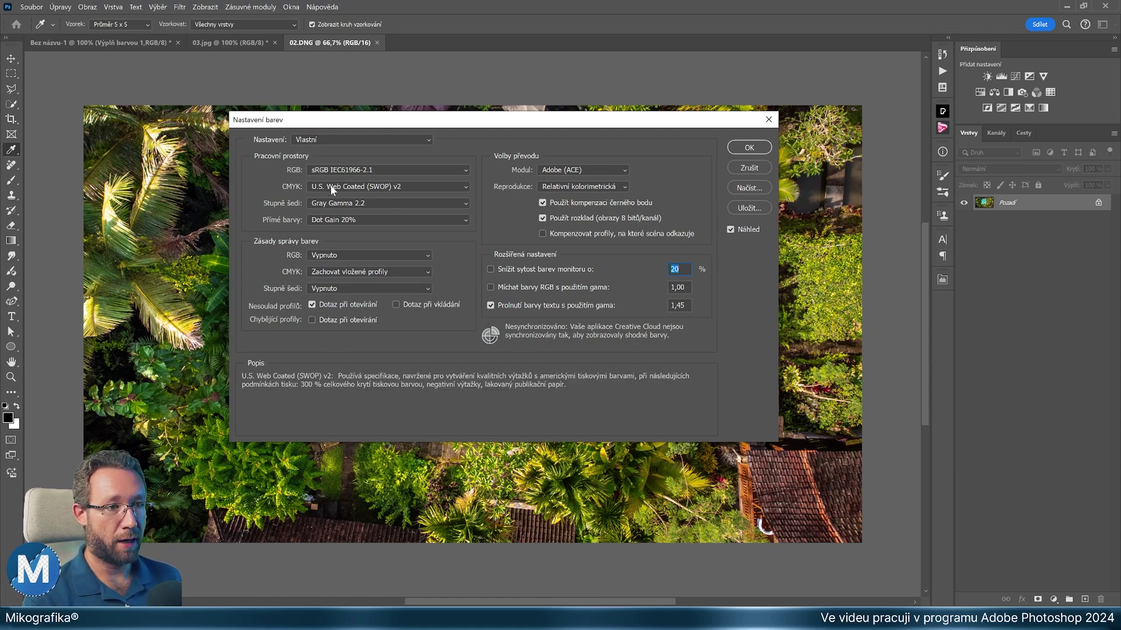
pyautogui.click(337, 255)
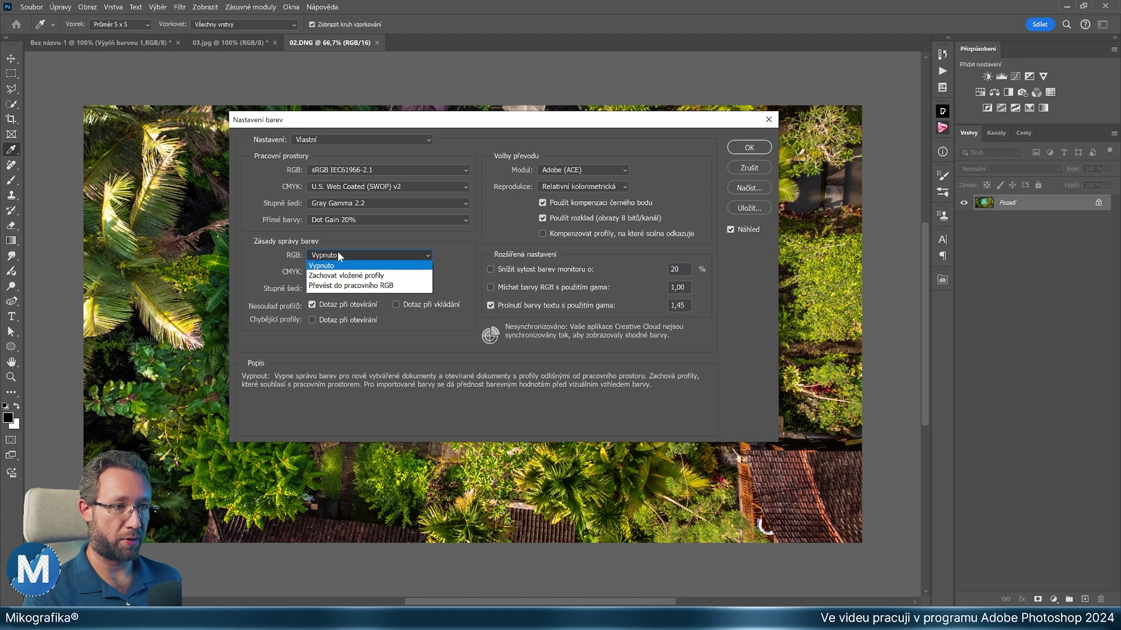
pyautogui.click(400, 285)
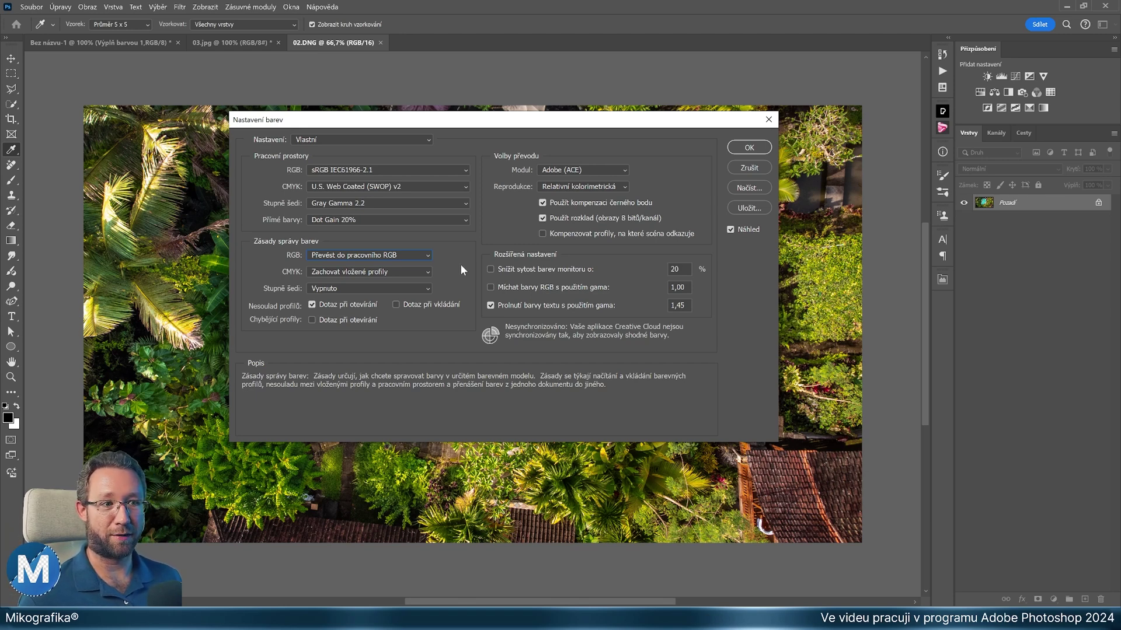
pyautogui.click(311, 305)
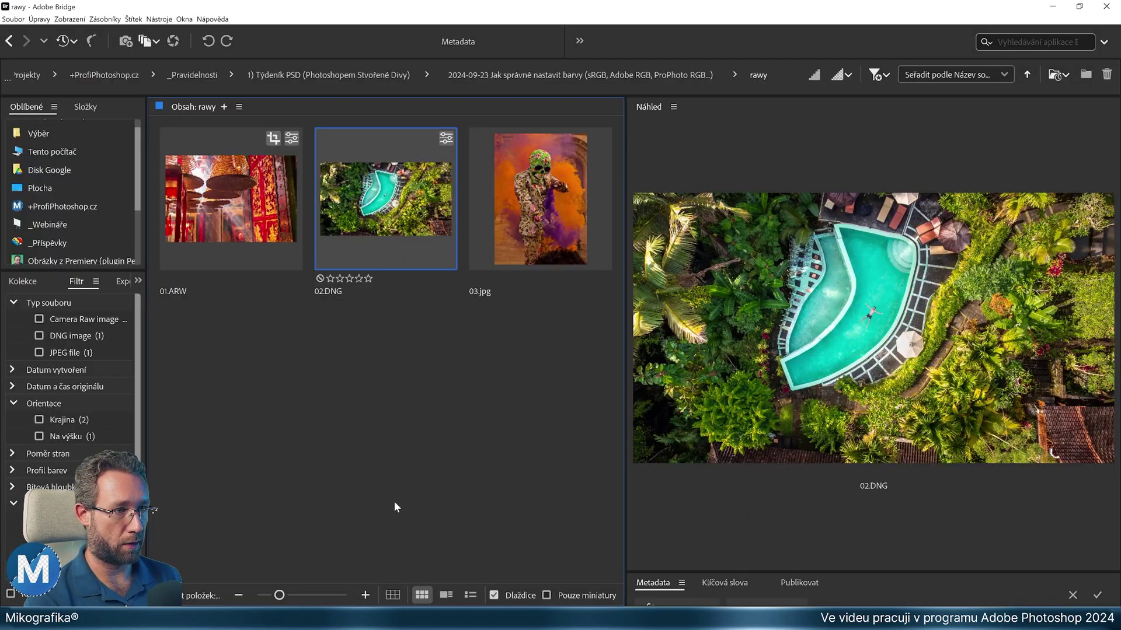
# Change 02.DNG's Camera Raw workflow space to Adobe RGB (1998) and open it in Photoshop.
pyautogui.click(450, 371)
pyautogui.click(397, 211)
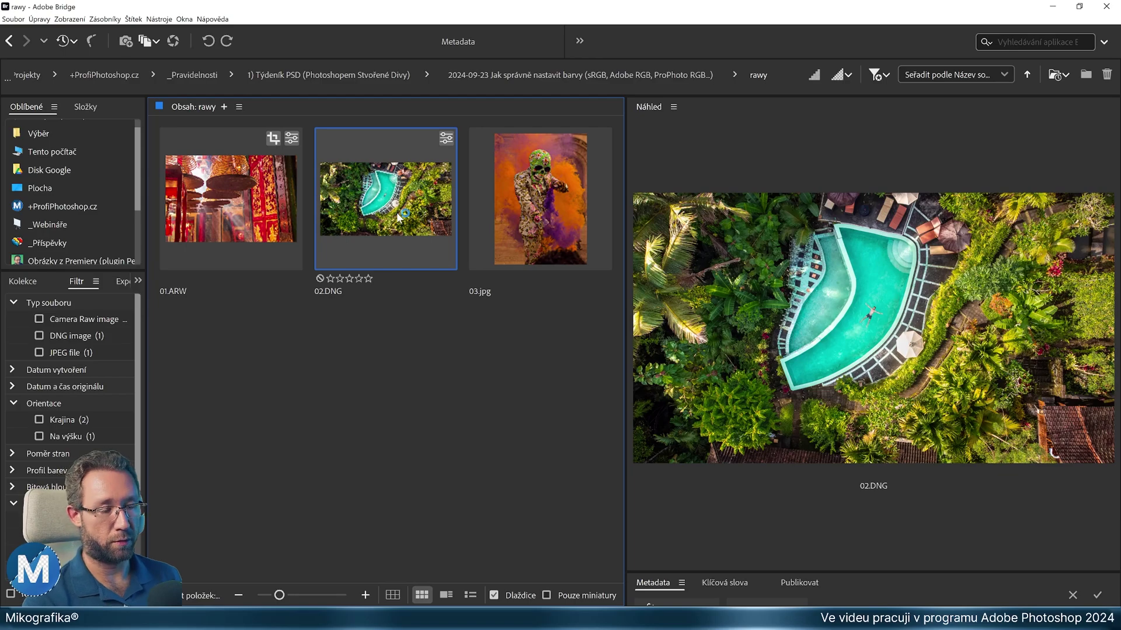
pyautogui.hotkey('ctrl', 'k')
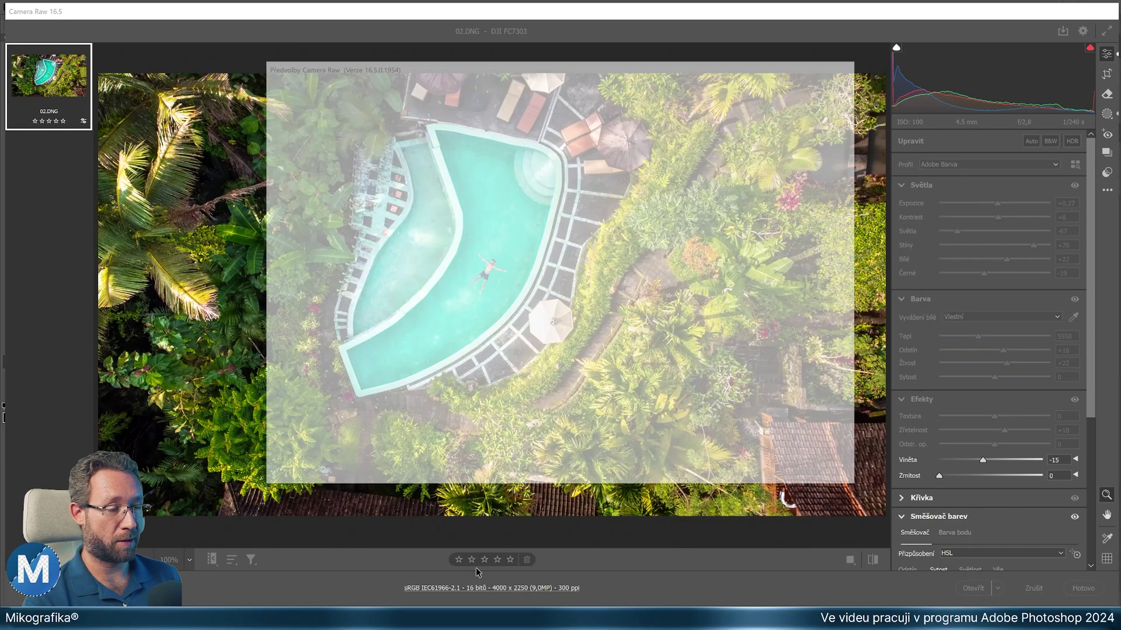
pyautogui.click(475, 138)
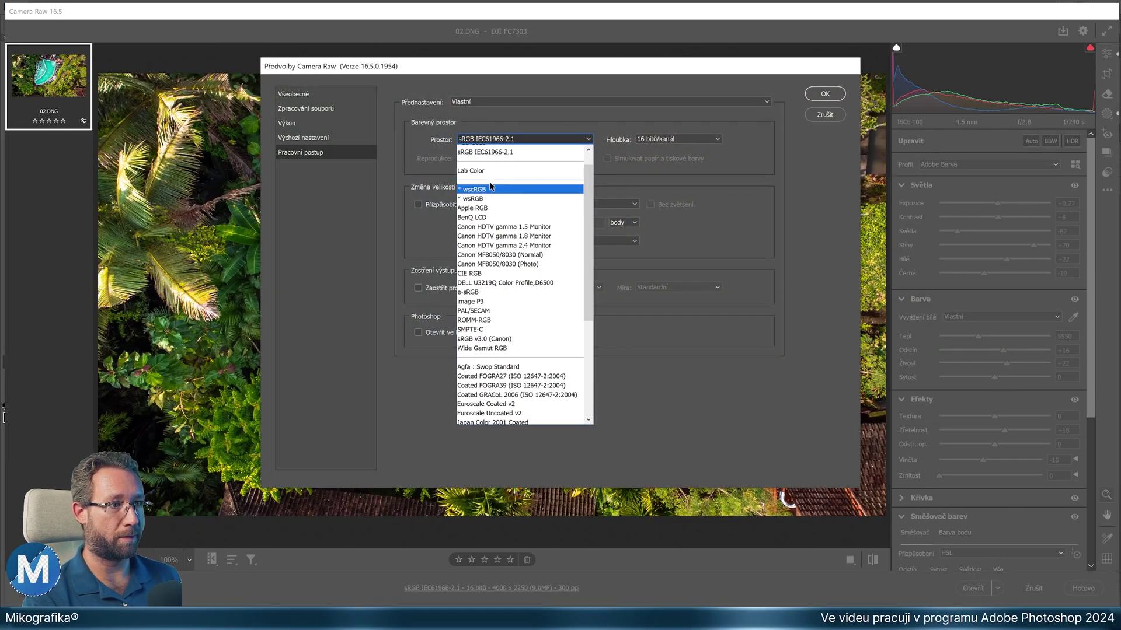
pyautogui.scroll(2, 490, 178)
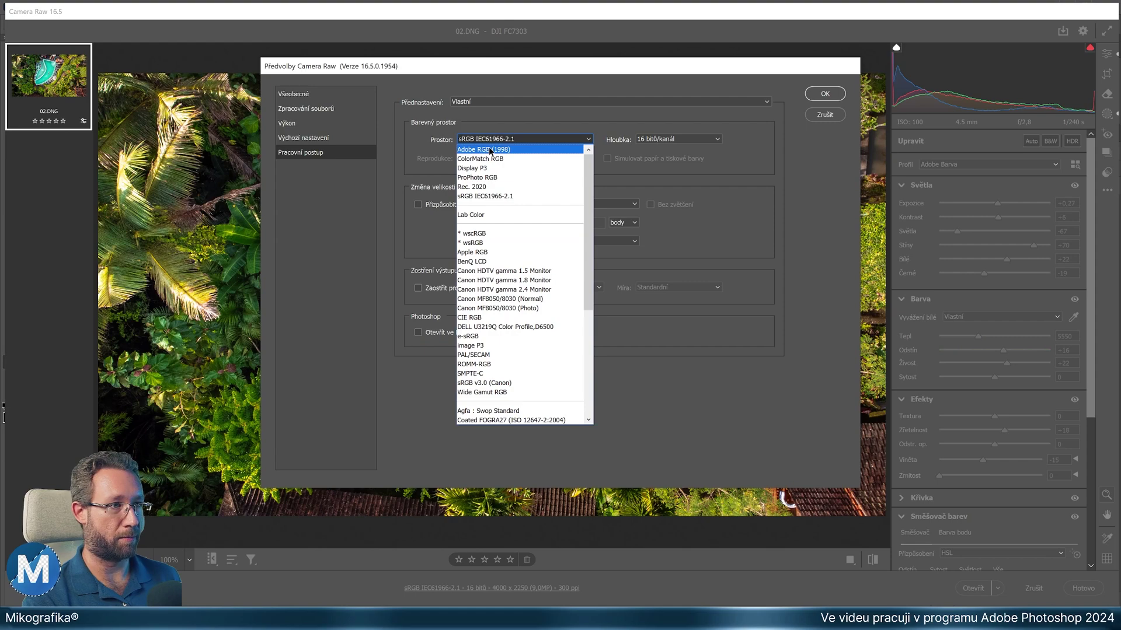
pyautogui.click(490, 150)
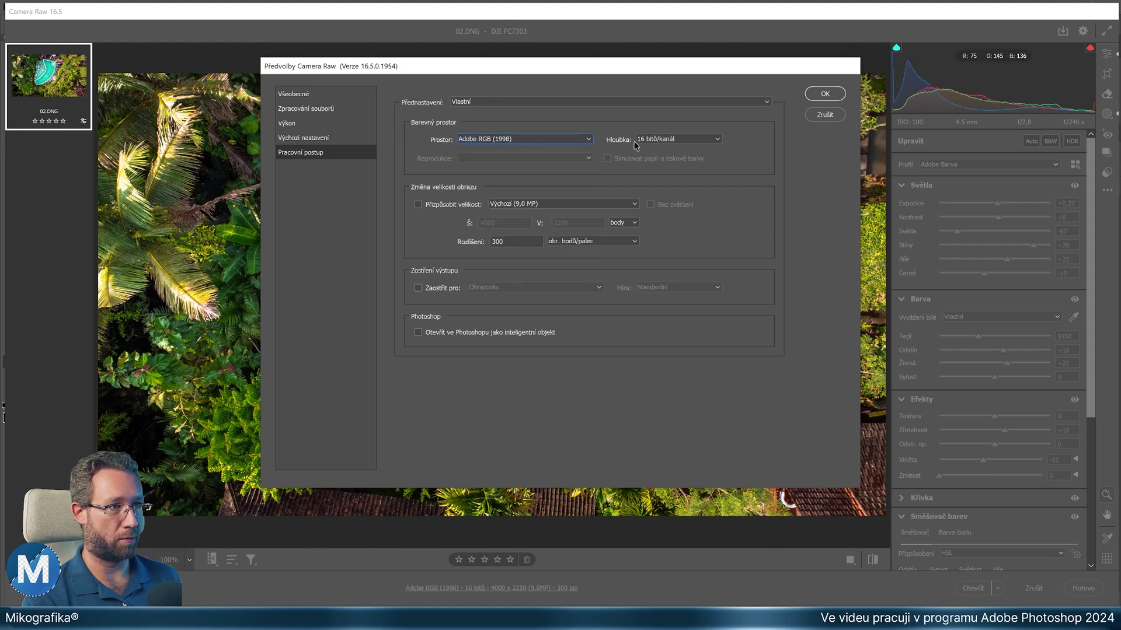
pyautogui.click(824, 94)
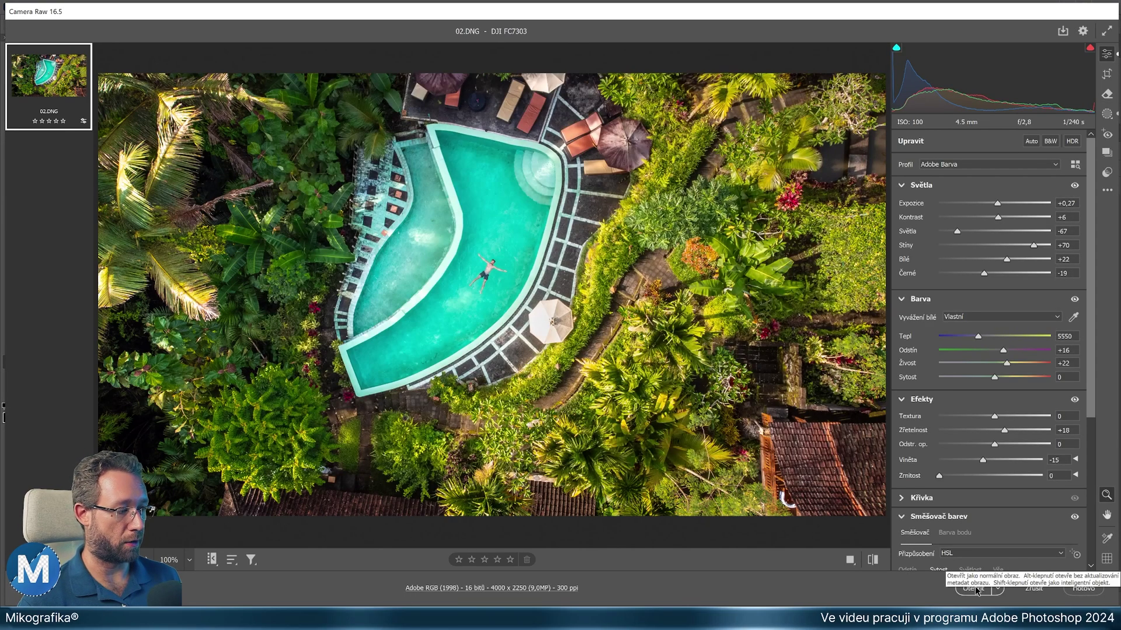
pyautogui.click(973, 587)
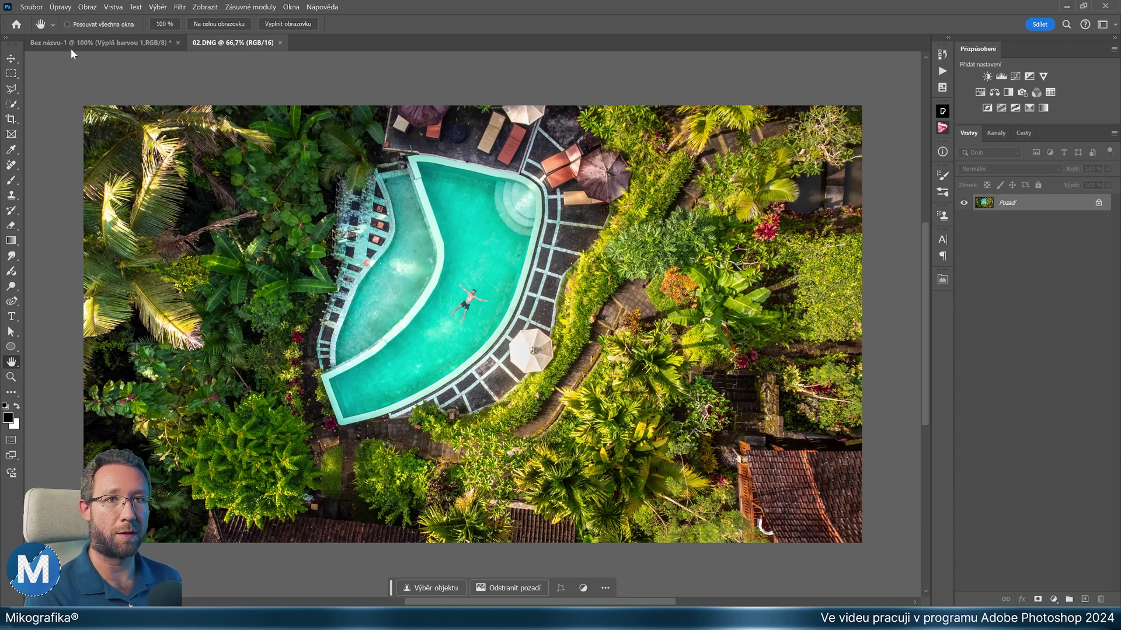
# Confirm in Convert to Profile that 02.DNG is already sRGB IEC61966-2.1, then open 03.jpg.
pyautogui.click(60, 7)
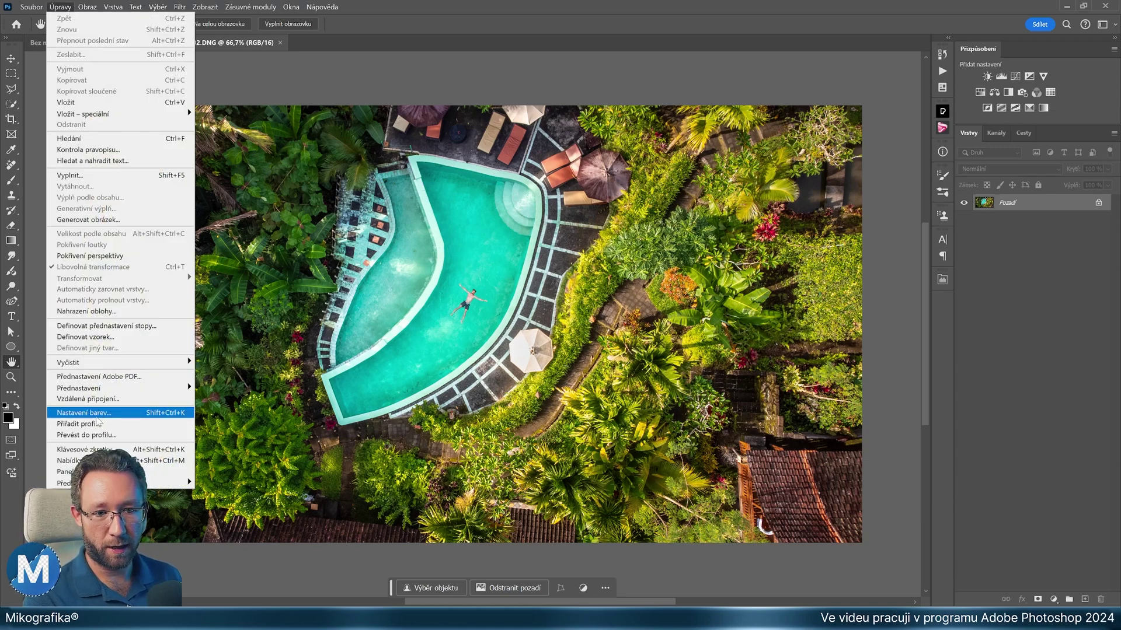
pyautogui.click(117, 436)
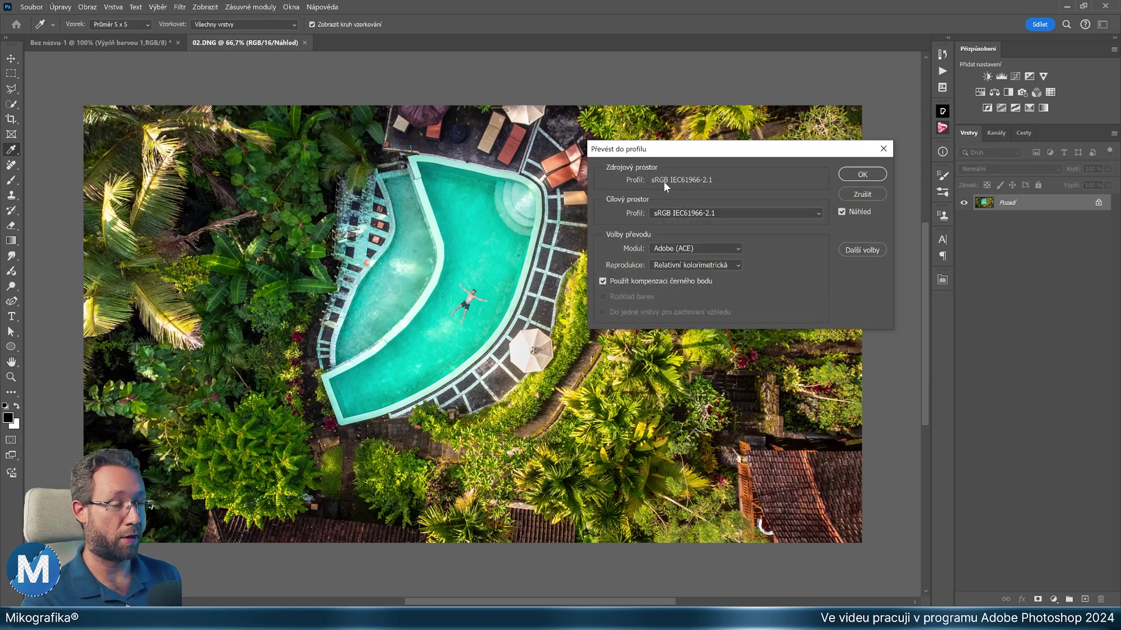
pyautogui.press('Escape')
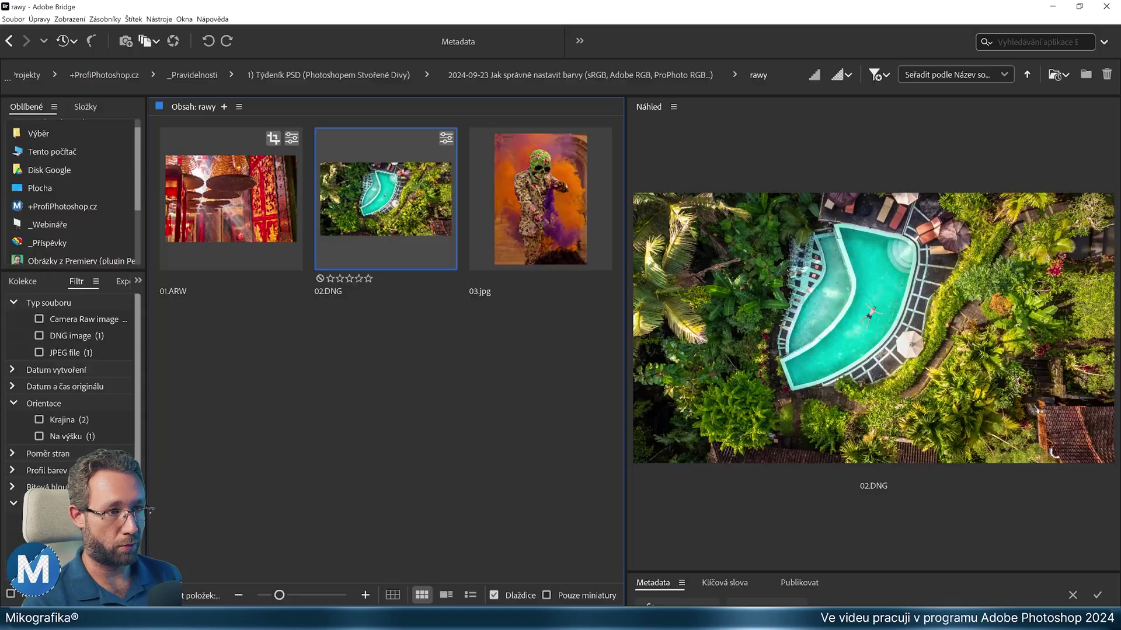
pyautogui.click(551, 215)
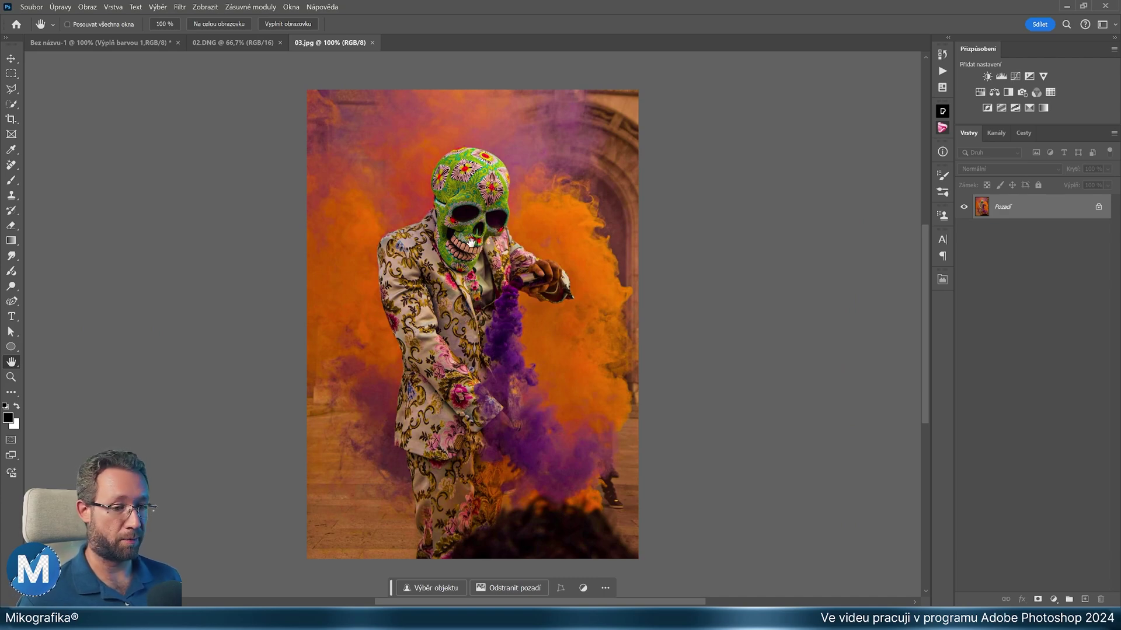
pyautogui.click(61, 7)
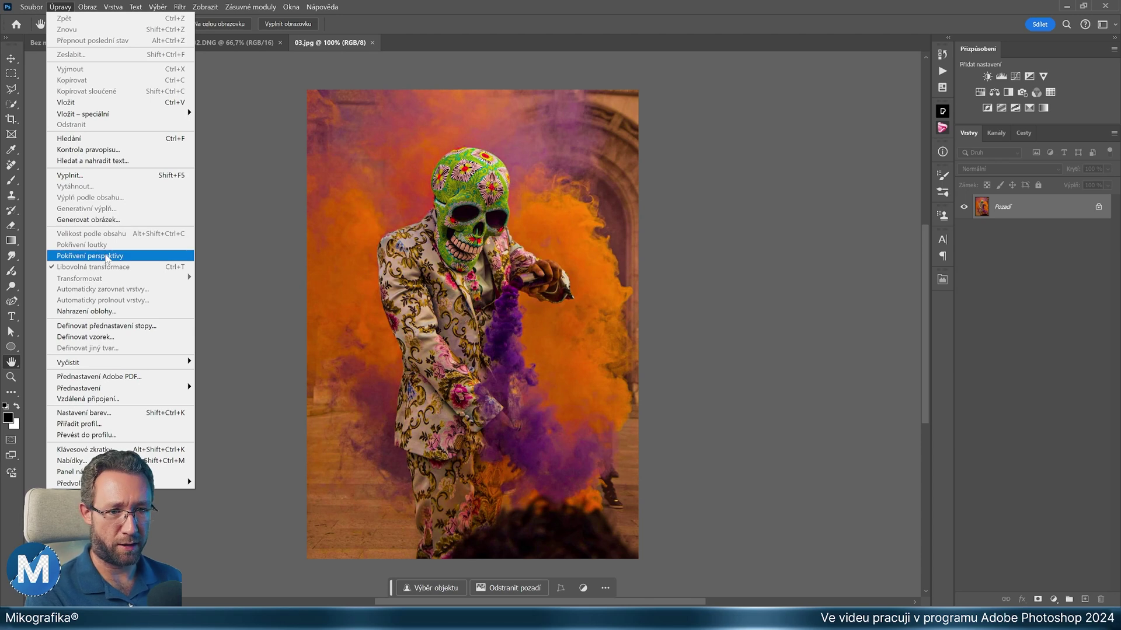
pyautogui.click(98, 436)
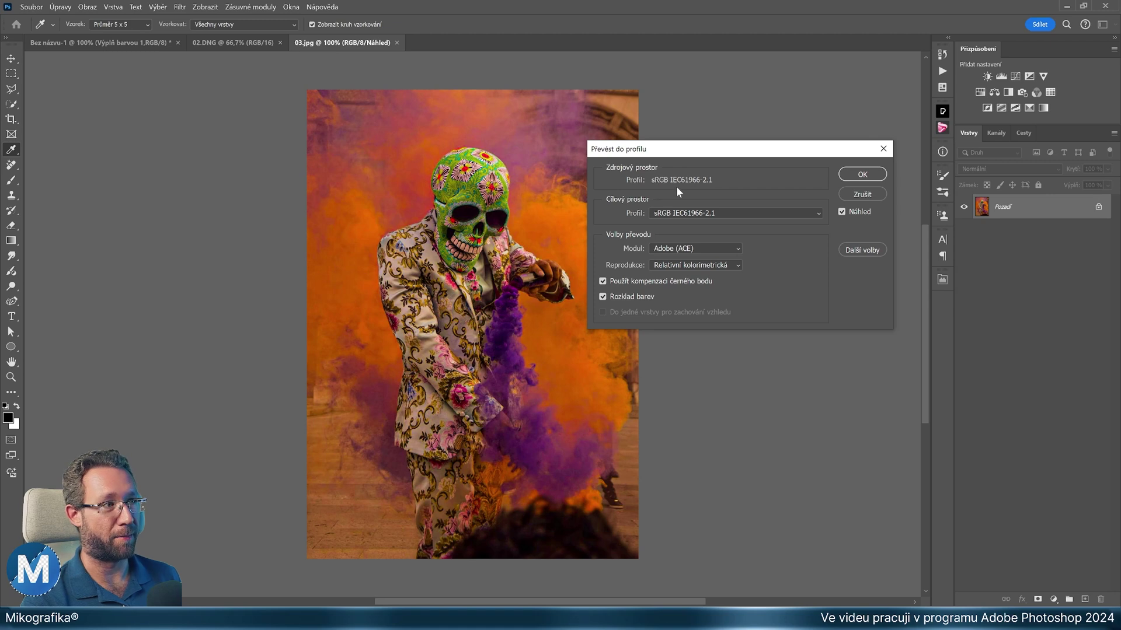
pyautogui.press('Return')
pyautogui.moveTo(614, 205); pyautogui.dragTo(623, 199)
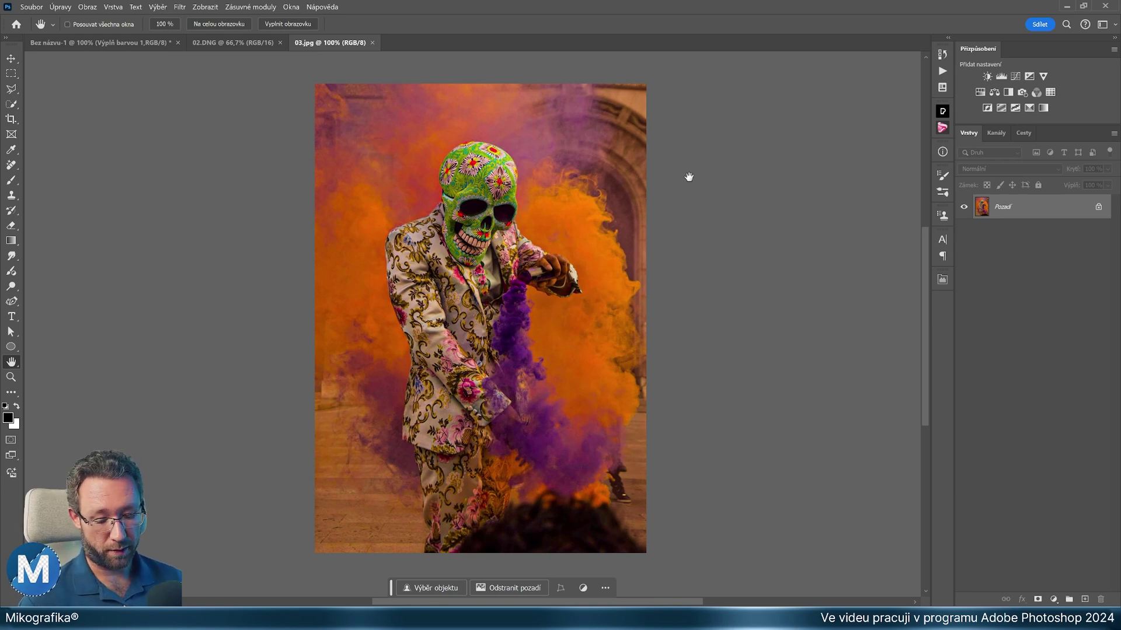
# Turn on 'Ask When Opening' for Profile Mismatches in Color Settings and apply.
pyautogui.press('i')
pyautogui.hotkey('ctrl', 'shift', 'k')
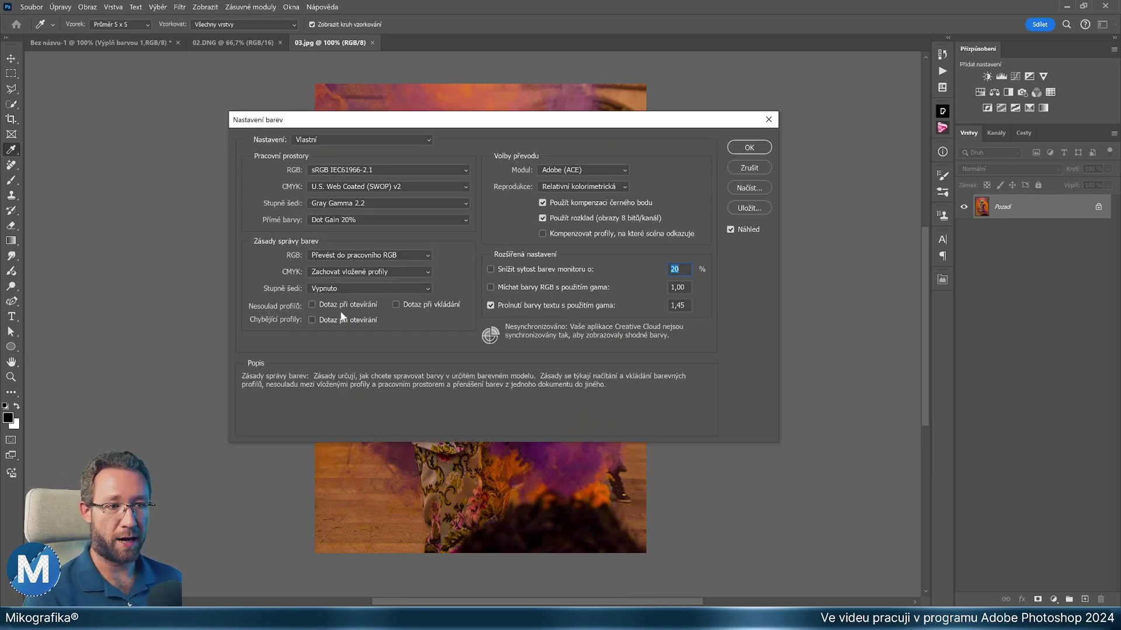
pyautogui.click(330, 305)
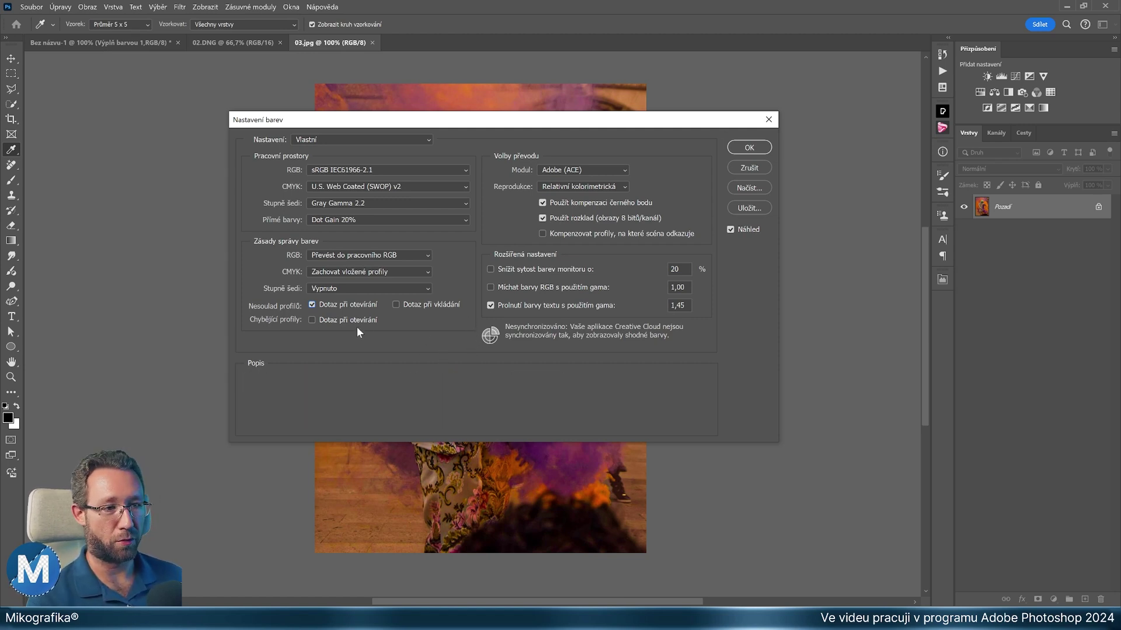
pyautogui.click(747, 148)
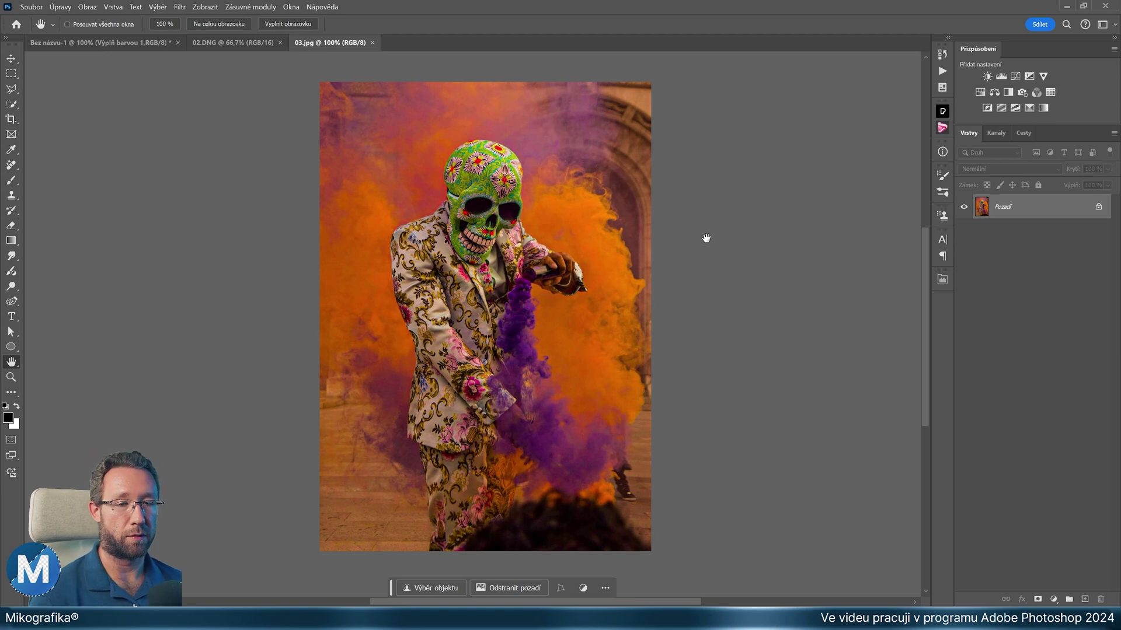